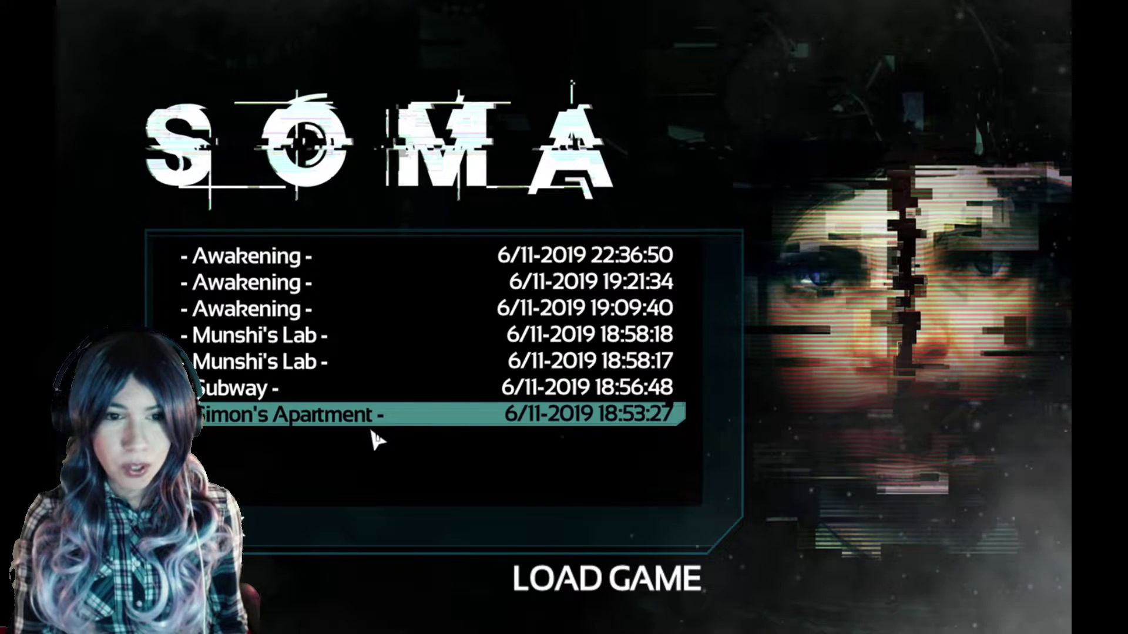
# - Load the Simon's Apartment save and pick up the omnitool from the workbench
pyautogui.click(371, 430)
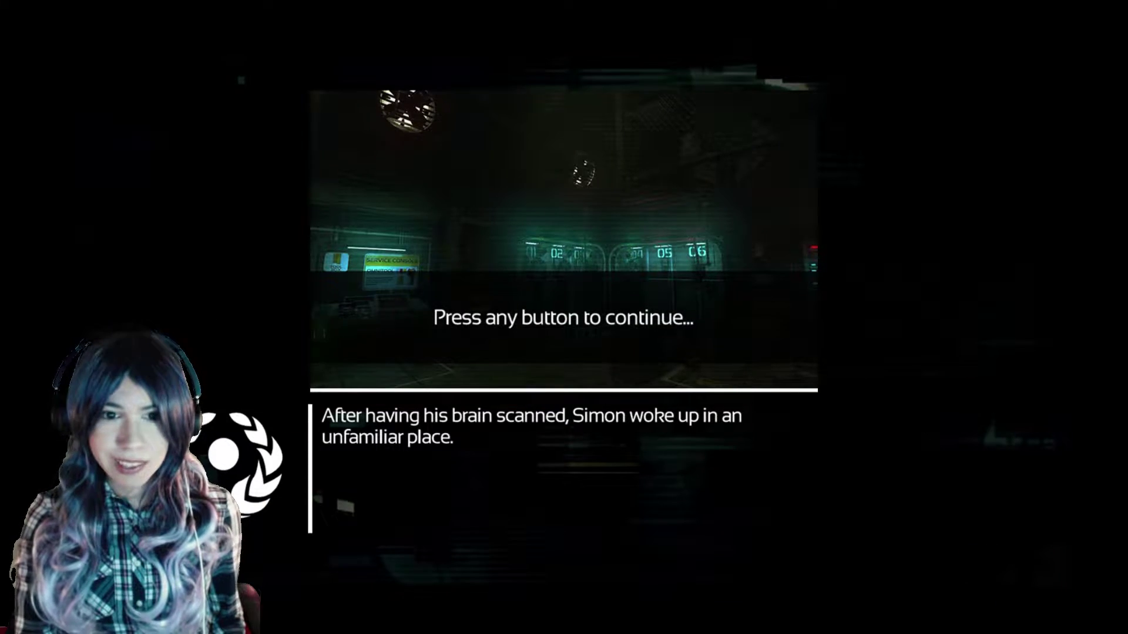
pyautogui.press('space')
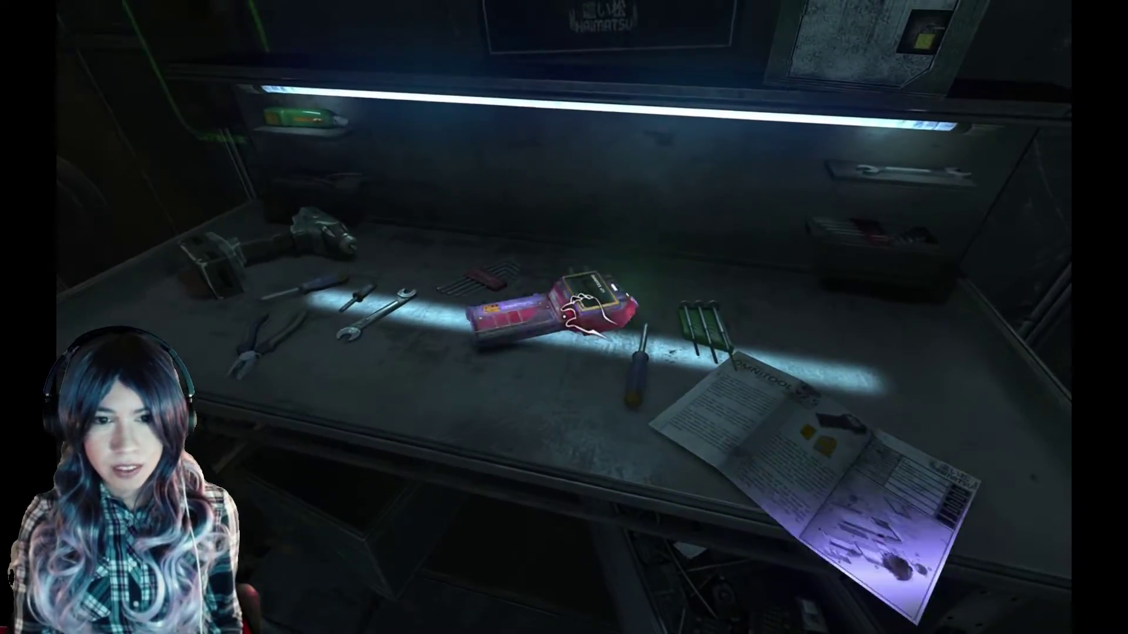
pyautogui.click(587, 310)
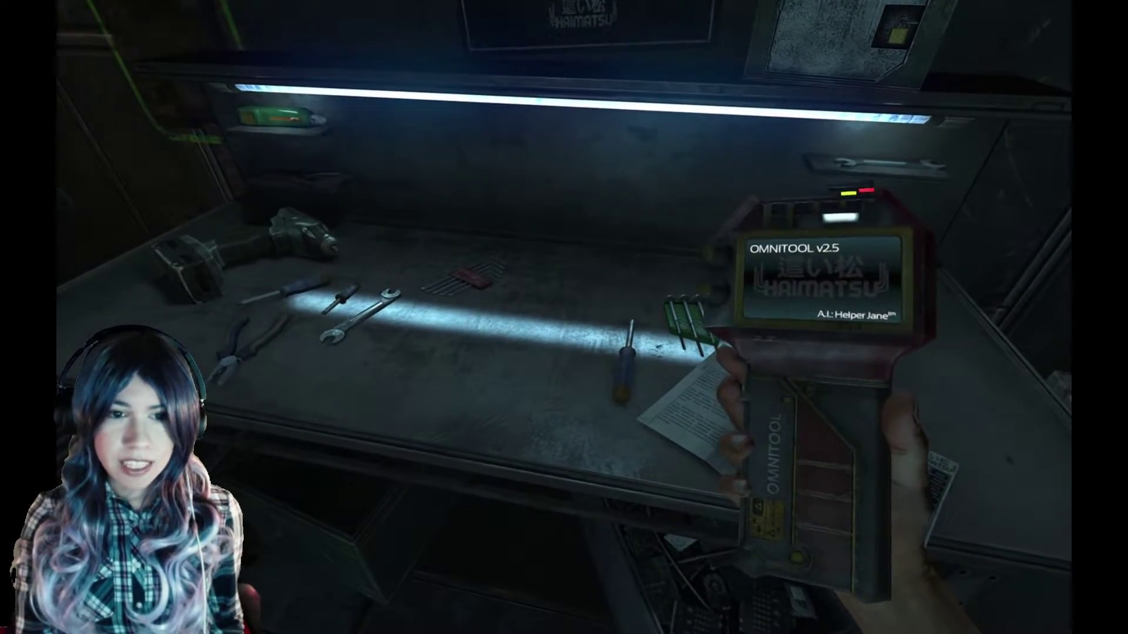
# - Pause, choose Save and Exit, and confirm leaving to the main menu
pyautogui.press('Escape')
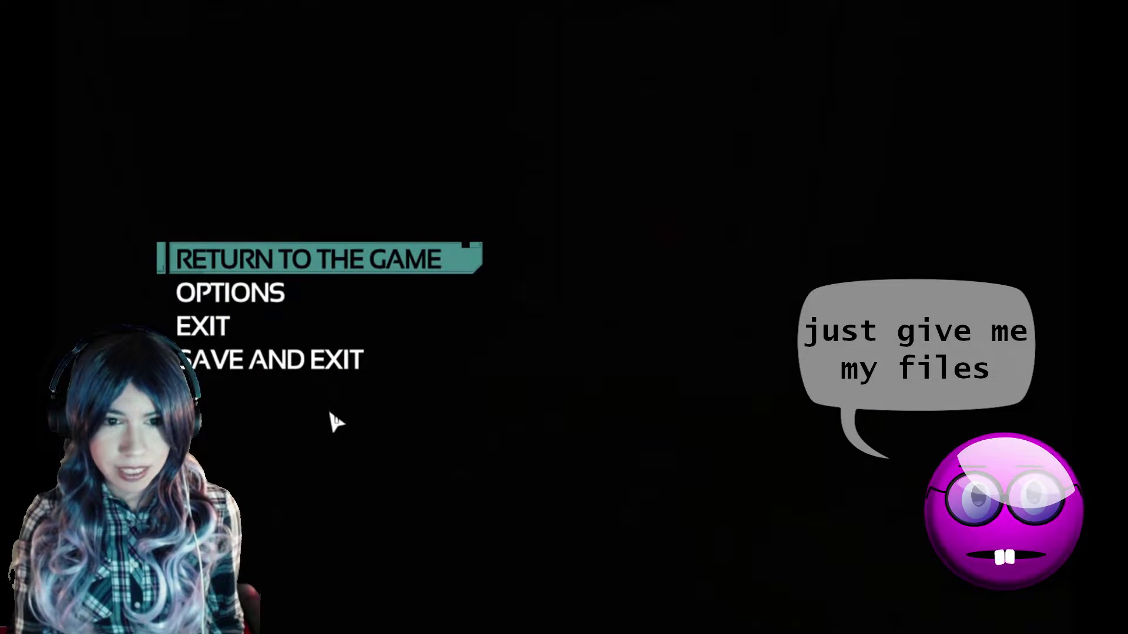
pyautogui.click(322, 360)
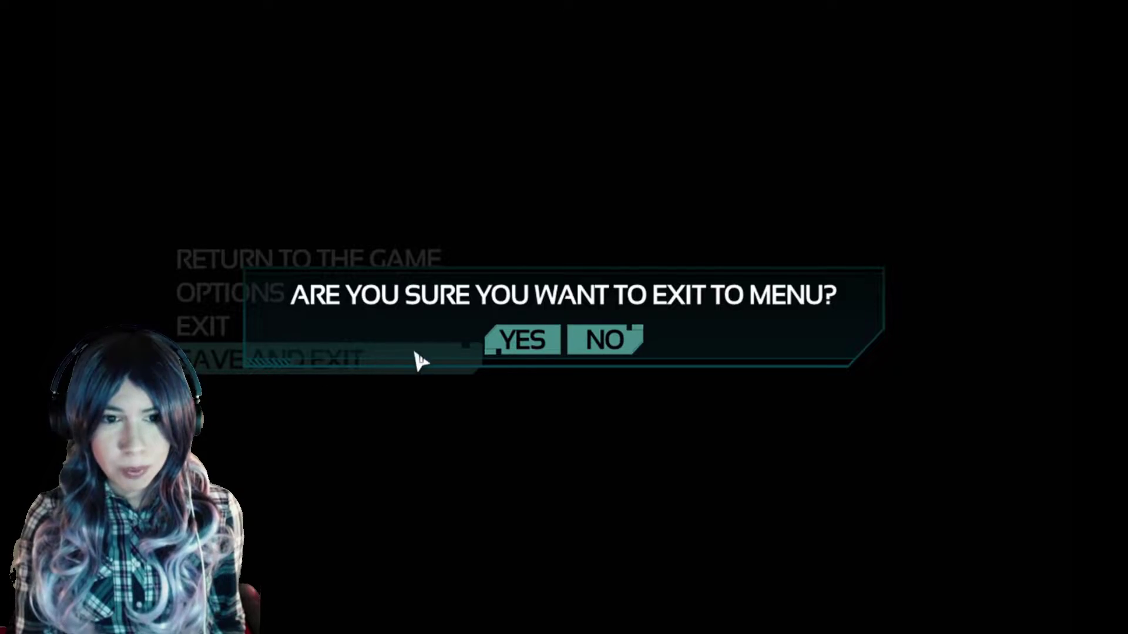
pyautogui.click(523, 339)
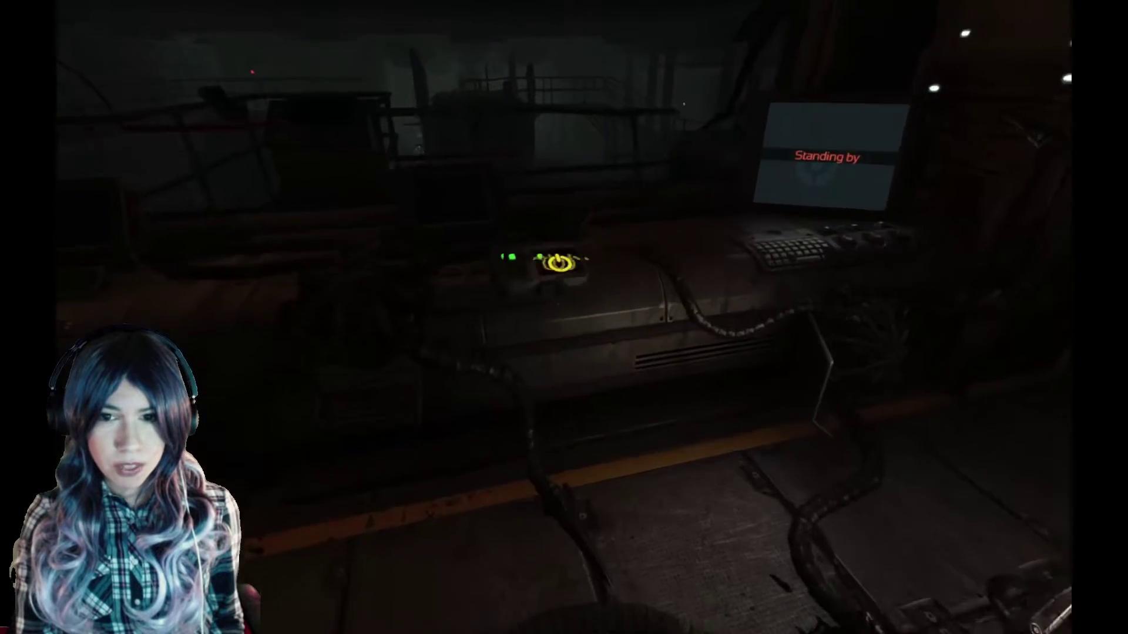
# - Switch on the in-game computer terminal with its power button
pyautogui.click(558, 263)
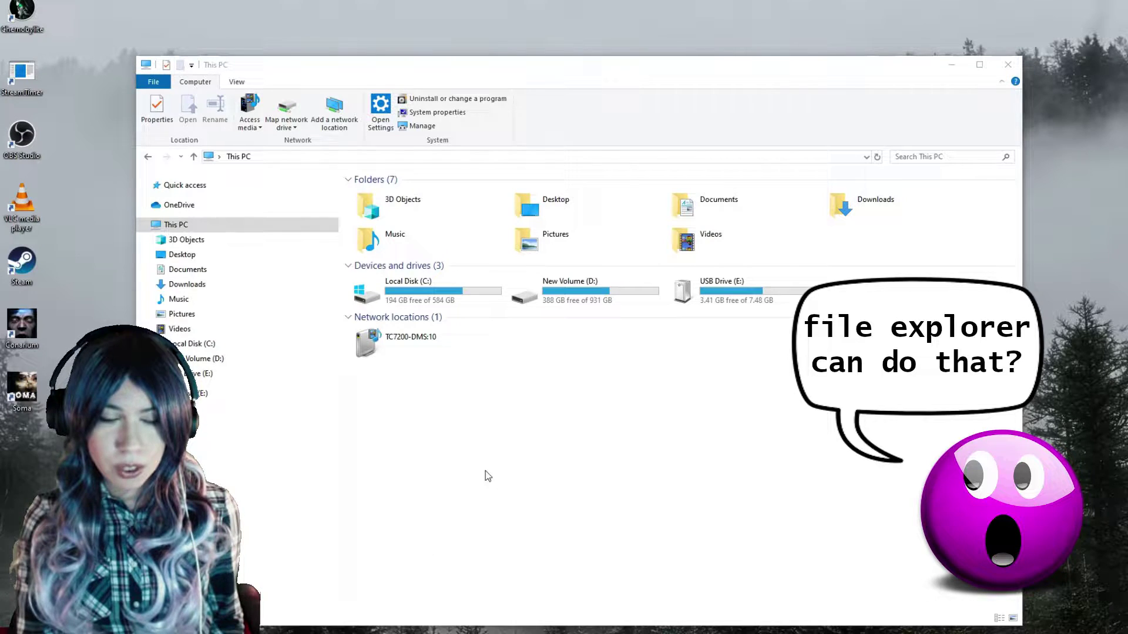
# - Confirm Hidden items is checked under View, then focus the This PC search box
pyautogui.click(237, 82)
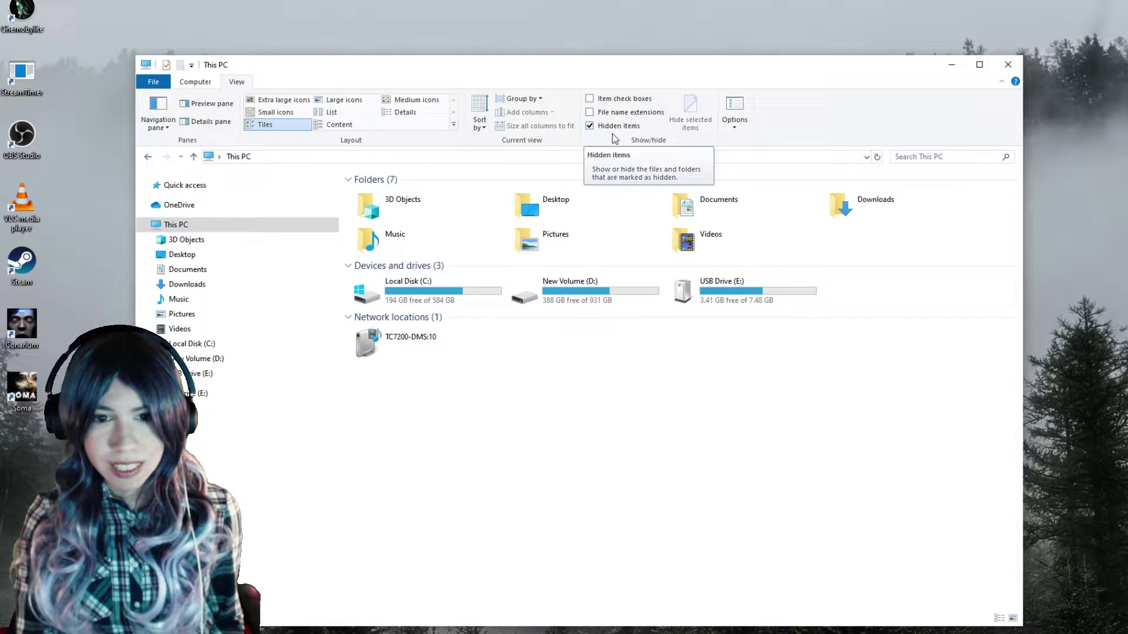
pyautogui.click(911, 155)
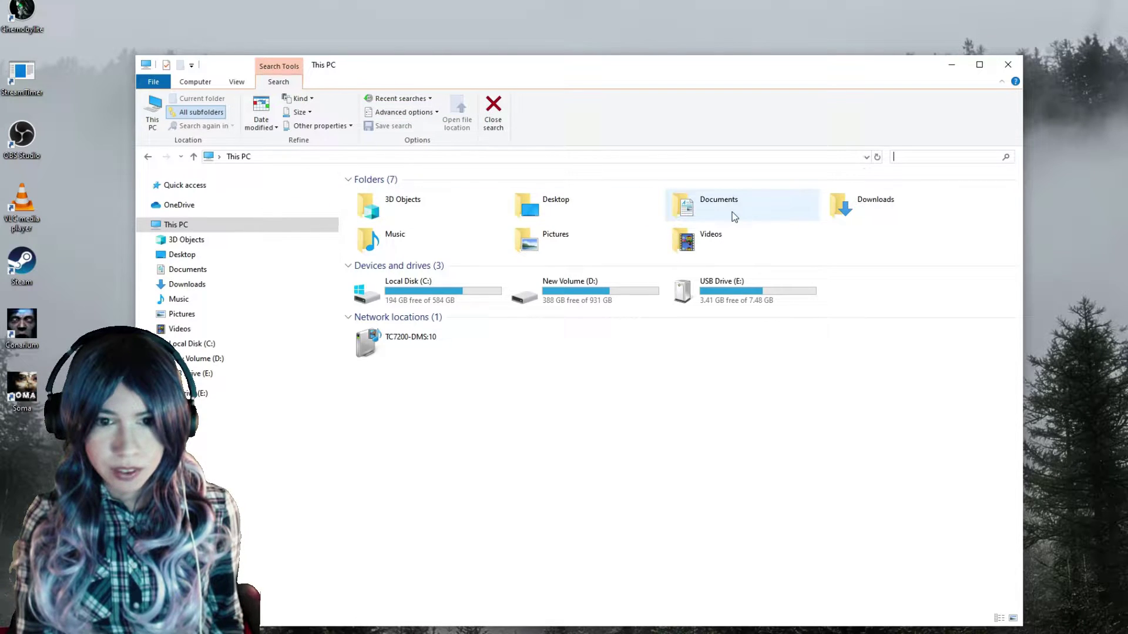
# - Search This PC for datemodified:11/8/2019 4:00 .. 11/8/2019 4:25 and dismiss the date picker
pyautogui.click(917, 158)
pyautogui.write('datemodified:11/8/2019 4:00 .. 11/8/2019 4:25')
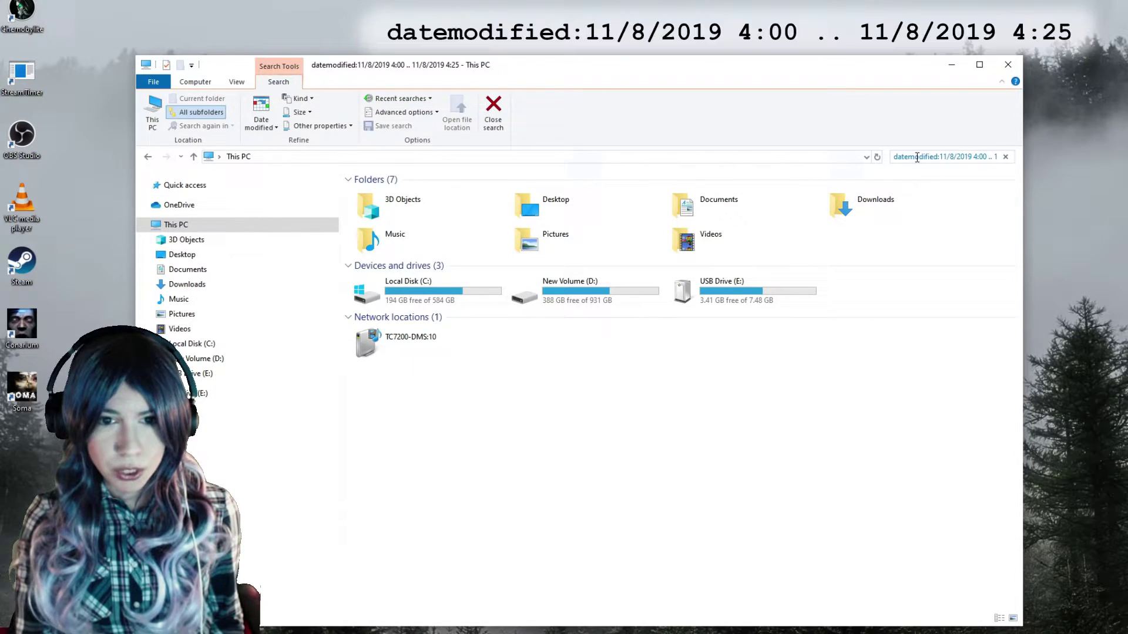
pyautogui.click(928, 457)
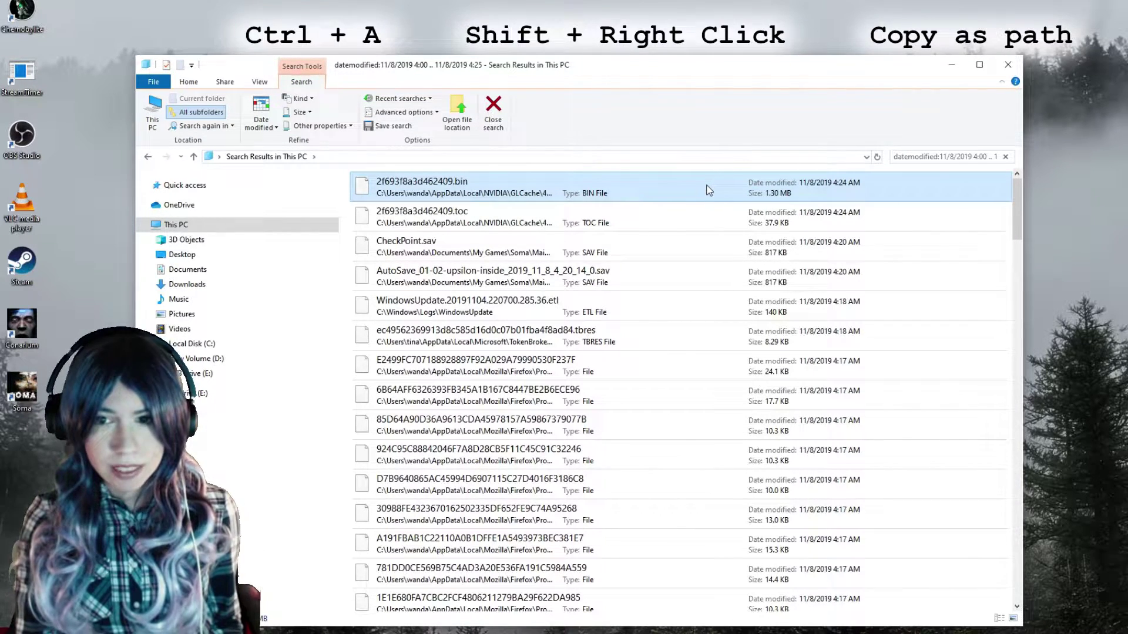
# - Copy every search result with Copy as path, then bring up Start search
pyautogui.hotkey('ctrl', 'a')
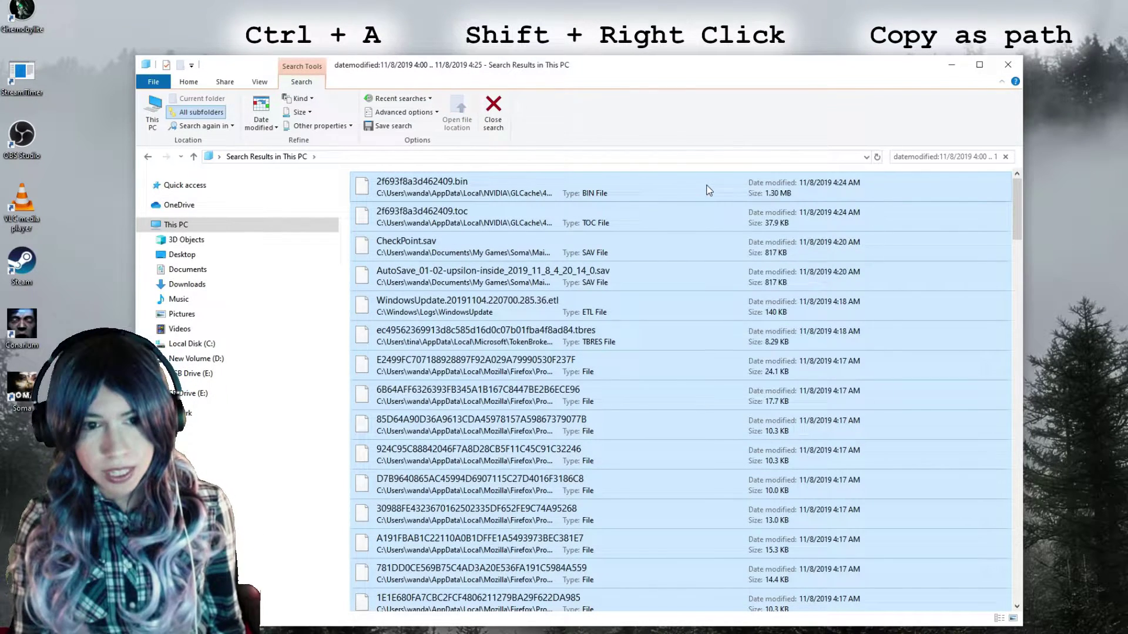
pyautogui.keyDown('shift'); pyautogui.rightClick(709, 190); pyautogui.keyUp('shift')
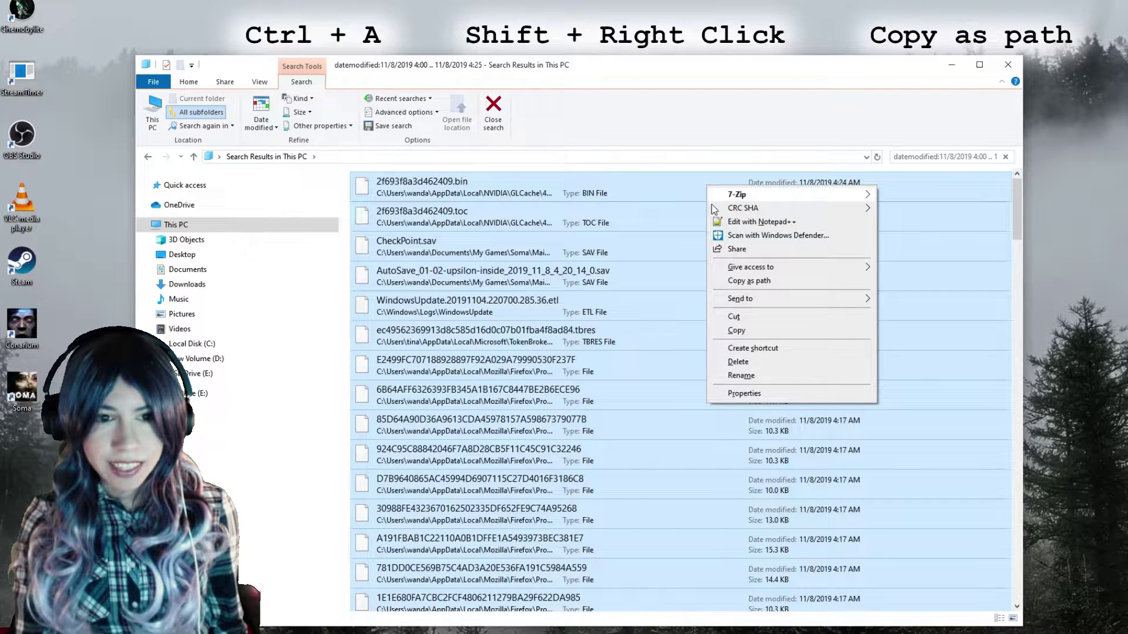
pyautogui.click(788, 283)
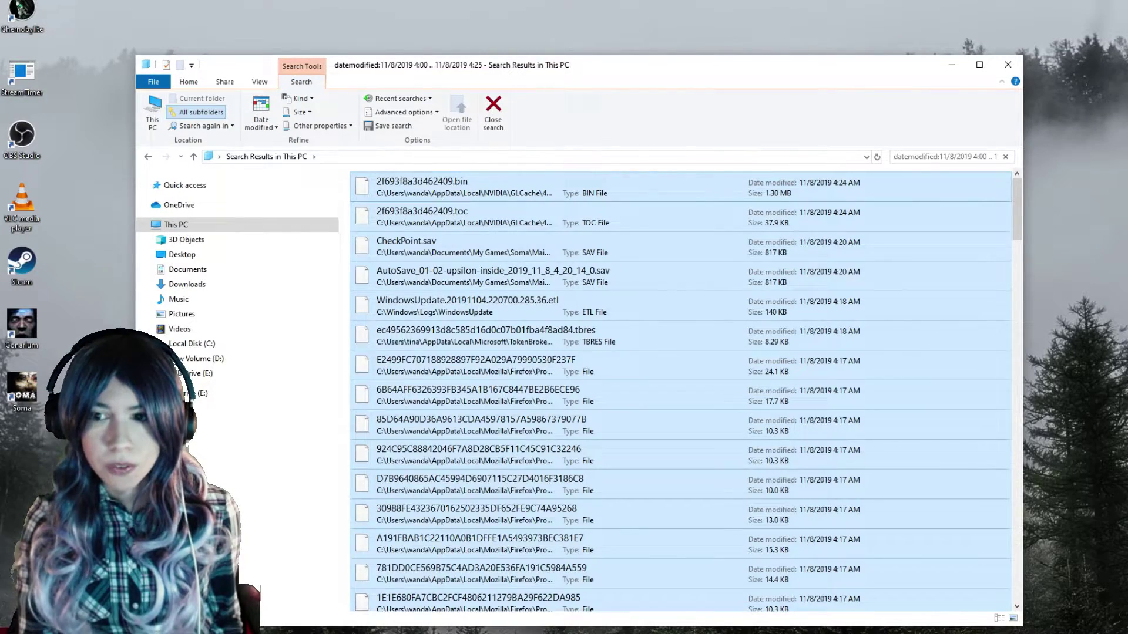
pyautogui.press('super')
# - Launch Notepad and paste the copied list of file paths into it
pyautogui.write('notepad')
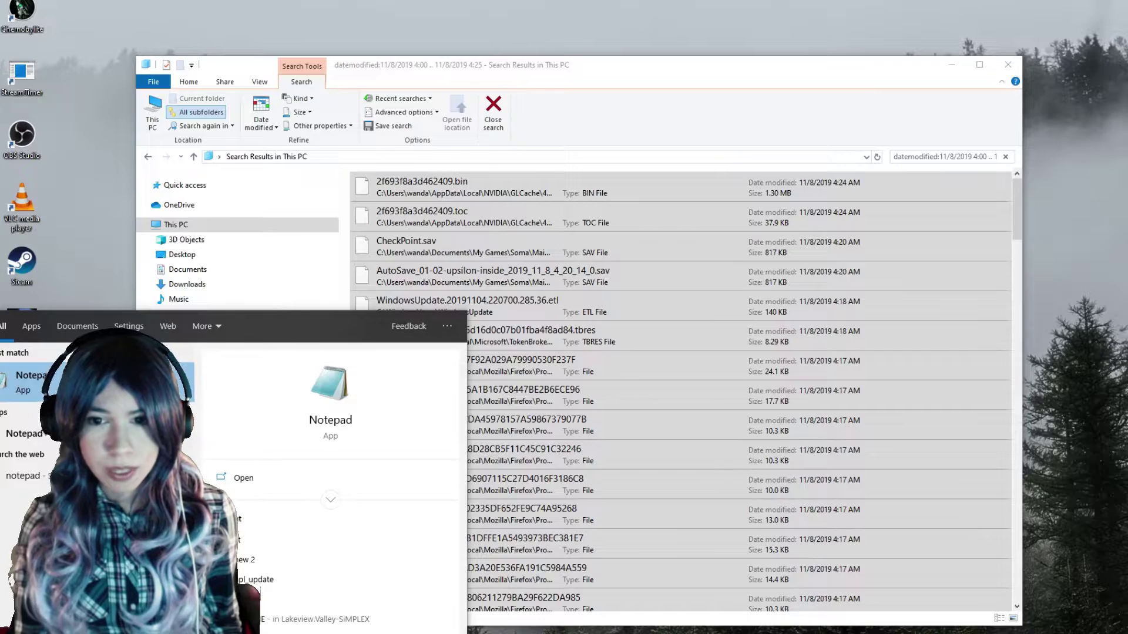
pyautogui.press('Return')
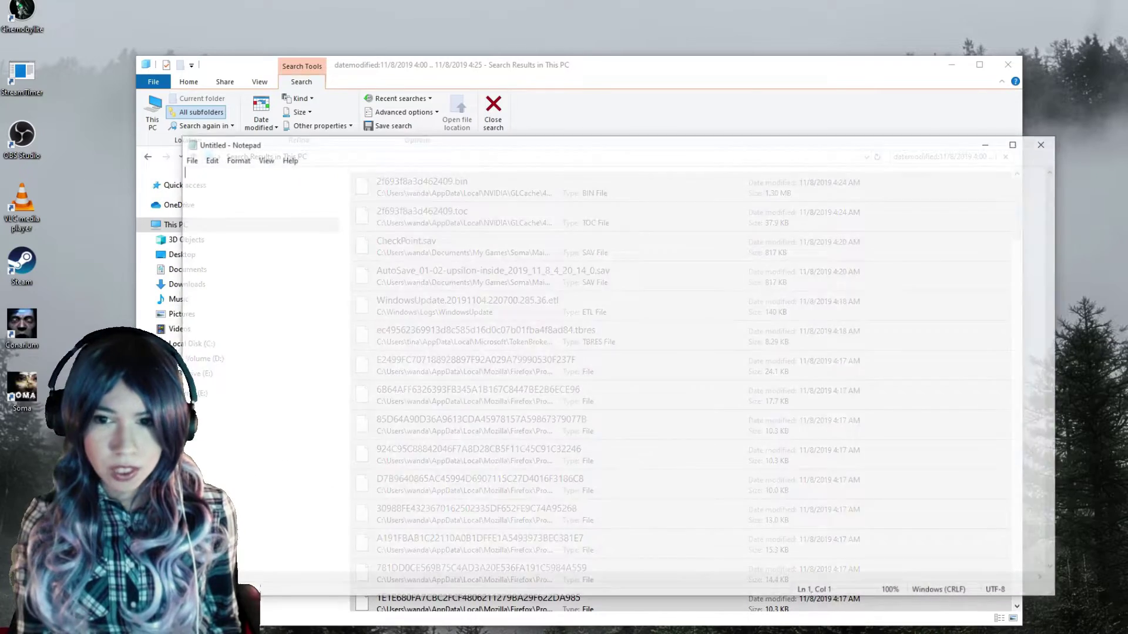
pyautogui.hotkey('ctrl', 'v')
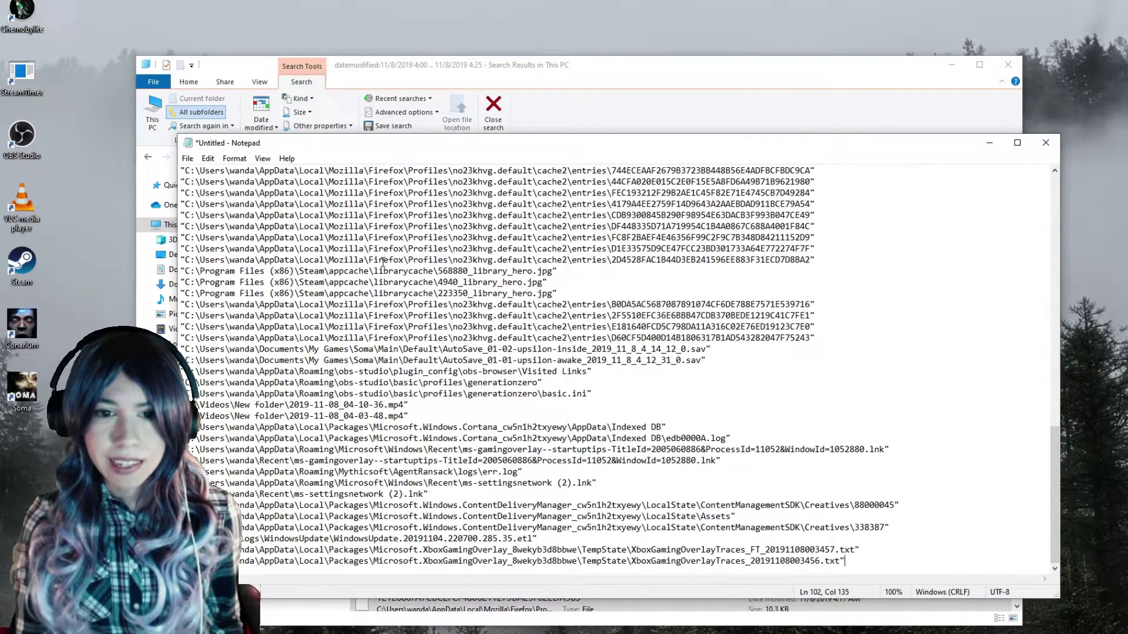
pyautogui.click(857, 284)
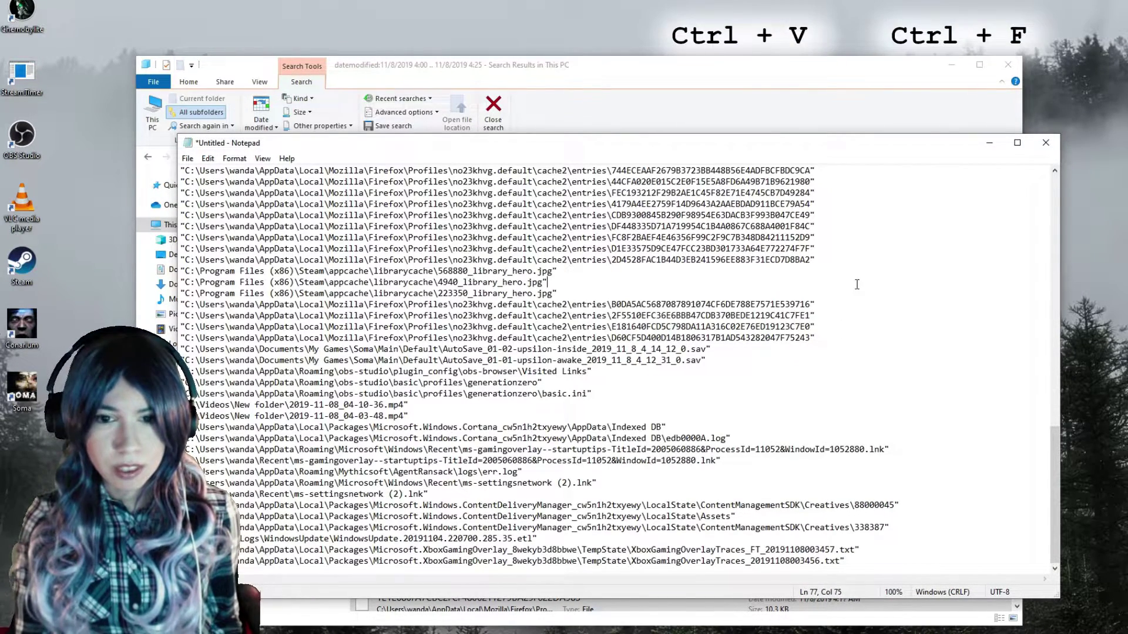
# - Find 'sav' and step through the matches to reach the CheckPoint.sav line
pyautogui.hotkey('ctrl', 'f')
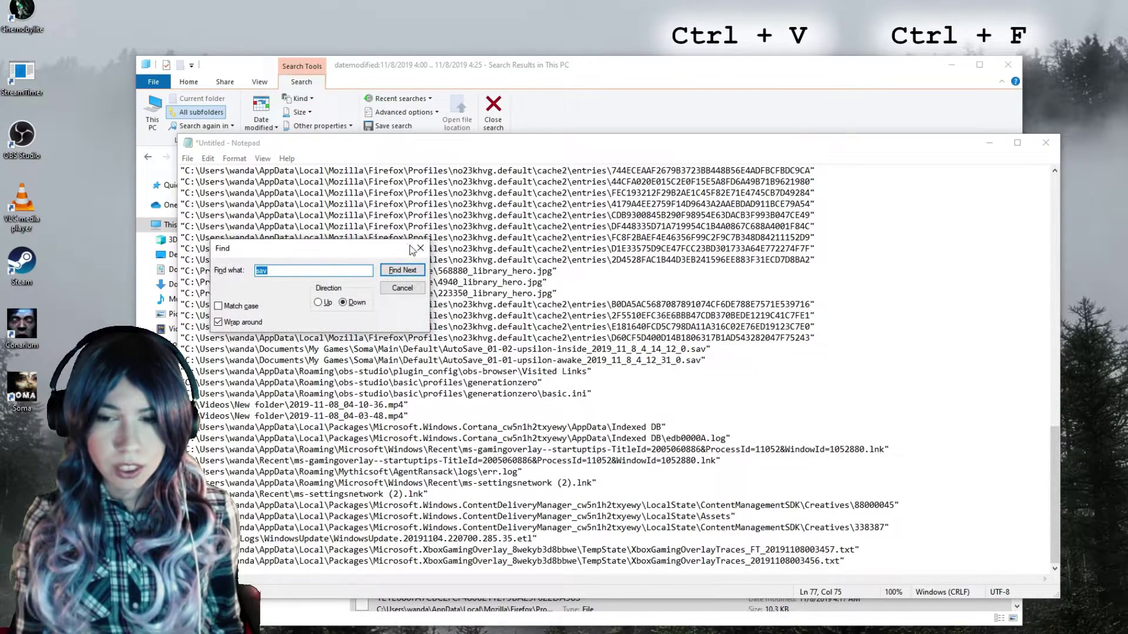
pyautogui.click(422, 243)
pyautogui.click(208, 158)
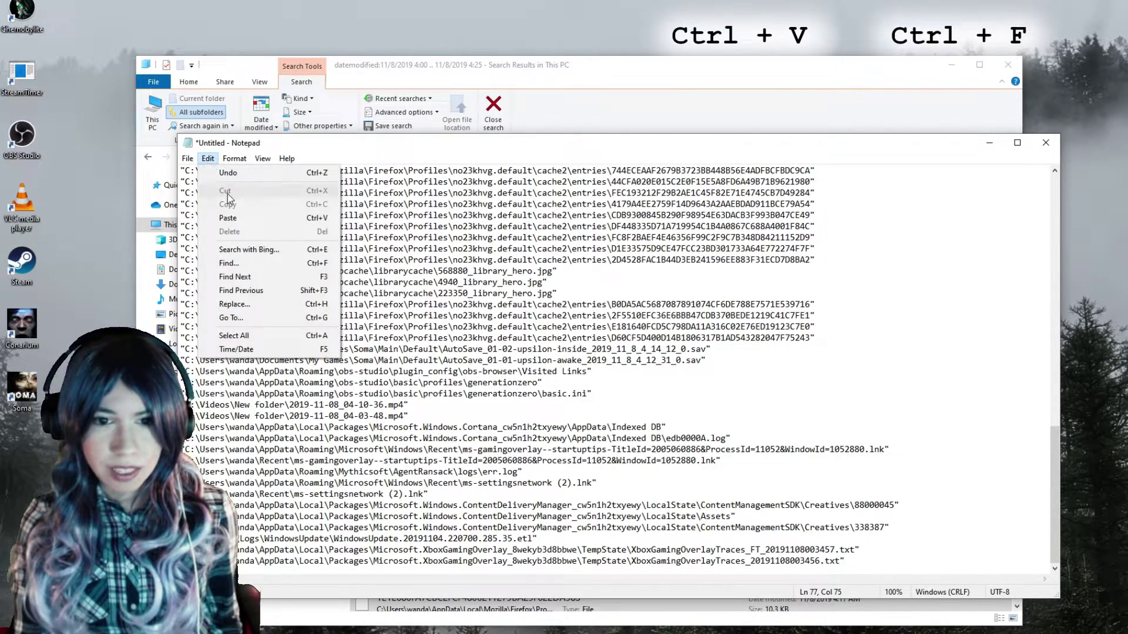
pyautogui.click(242, 264)
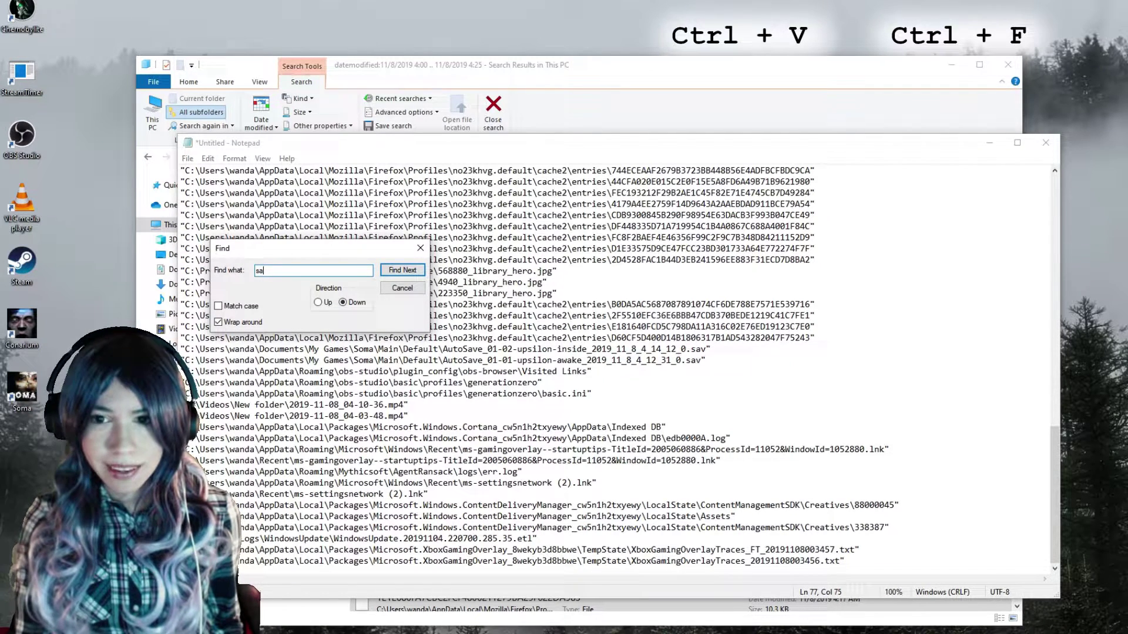
pyautogui.write('v')
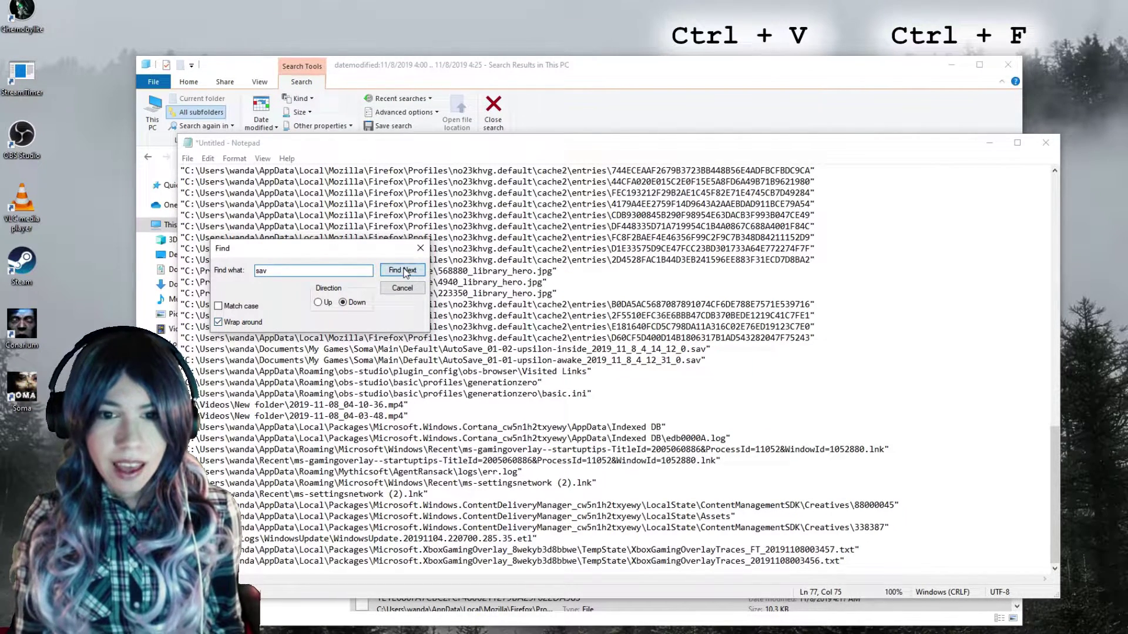
pyautogui.click(403, 271)
pyautogui.moveTo(364, 254); pyautogui.dragTo(857, 193)
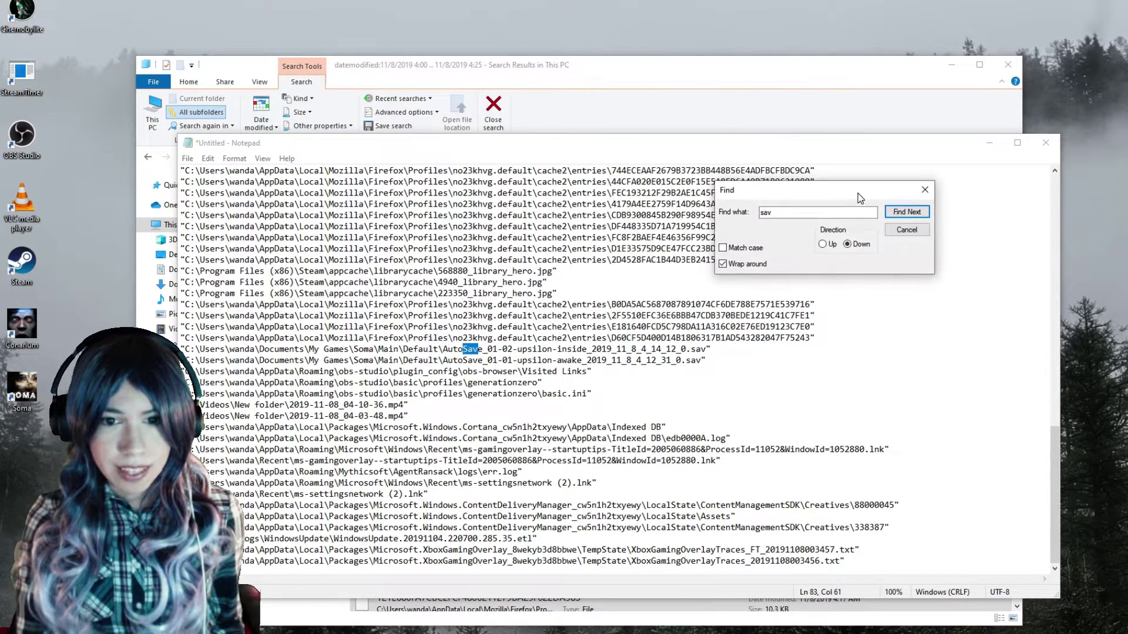
pyautogui.click(908, 213)
pyautogui.click(908, 213)
pyautogui.click(907, 213)
pyautogui.click(907, 212)
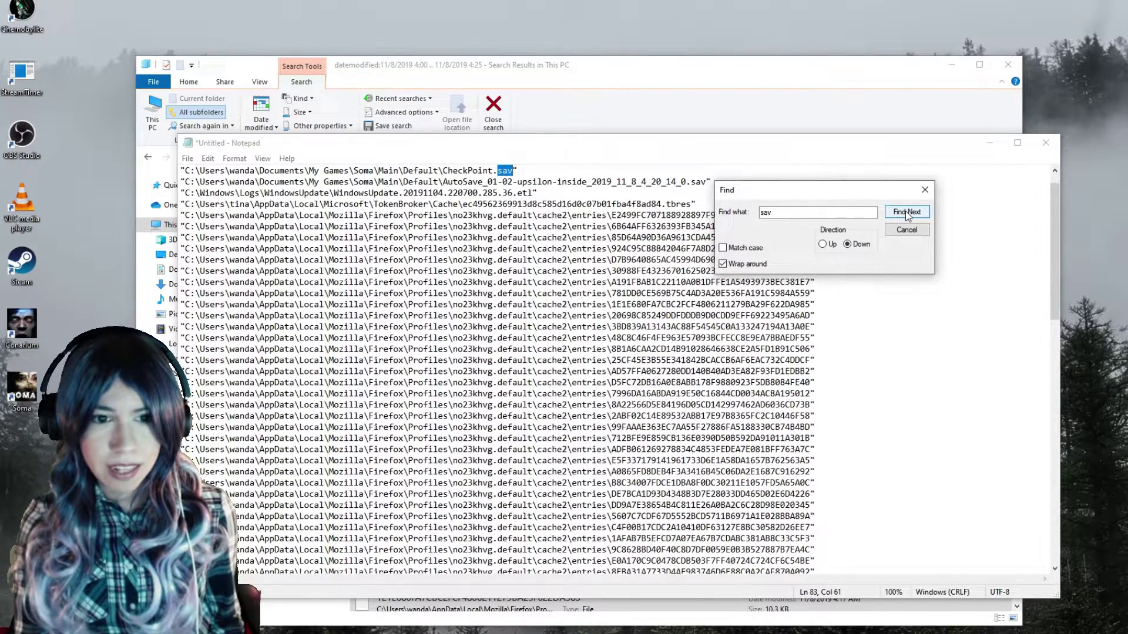
pyautogui.click(908, 213)
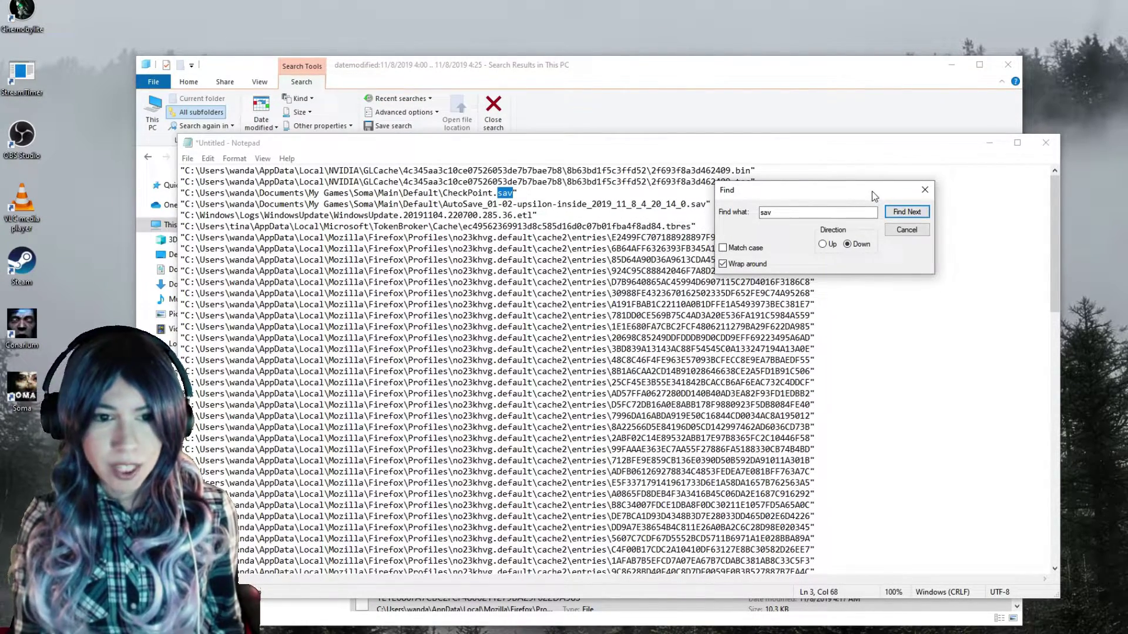
pyautogui.moveTo(871, 192); pyautogui.dragTo(858, 323)
# - Select and copy the Soma save folder path up to Main\Default\, then return to Explorer
pyautogui.click(421, 194)
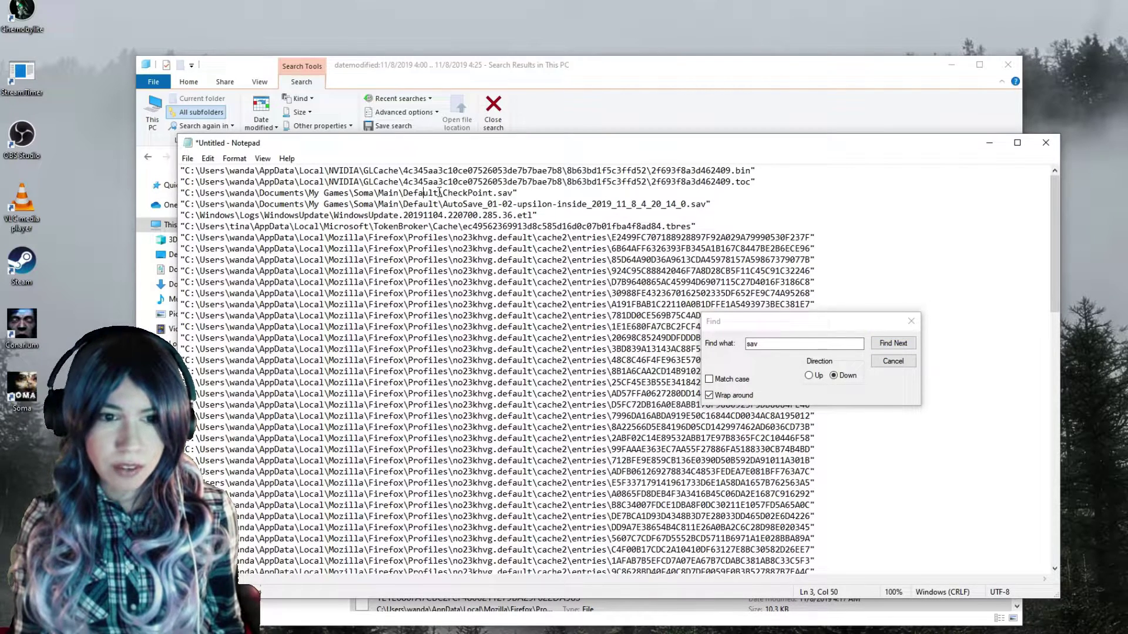
pyautogui.moveTo(444, 193); pyautogui.dragTo(149, 188)
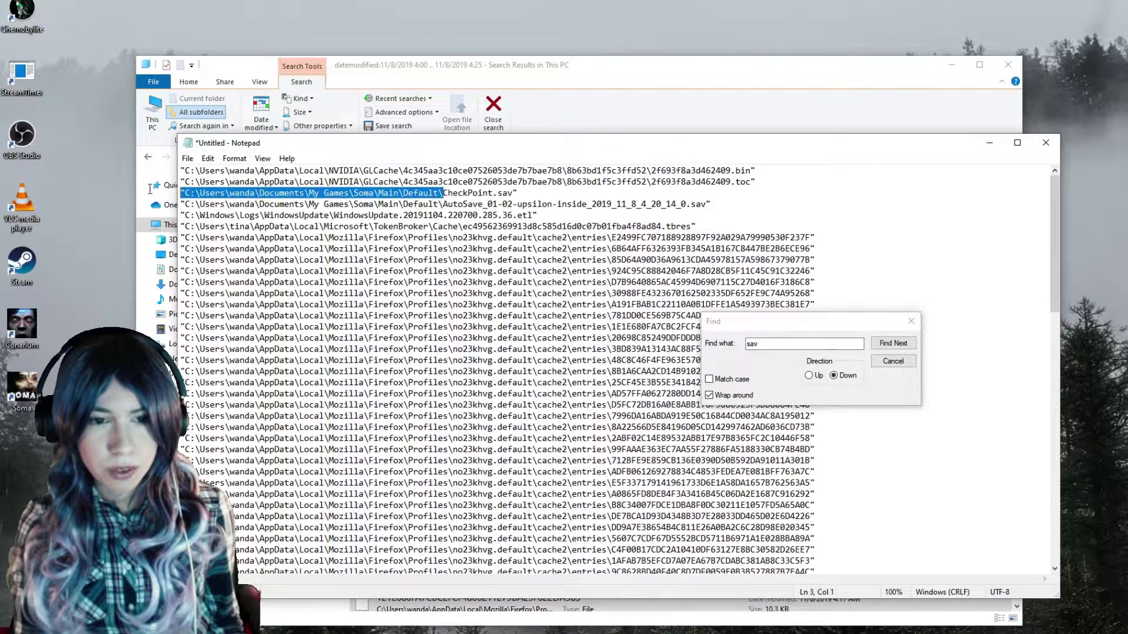
pyautogui.click(325, 203)
pyautogui.moveTo(186, 194); pyautogui.dragTo(445, 191)
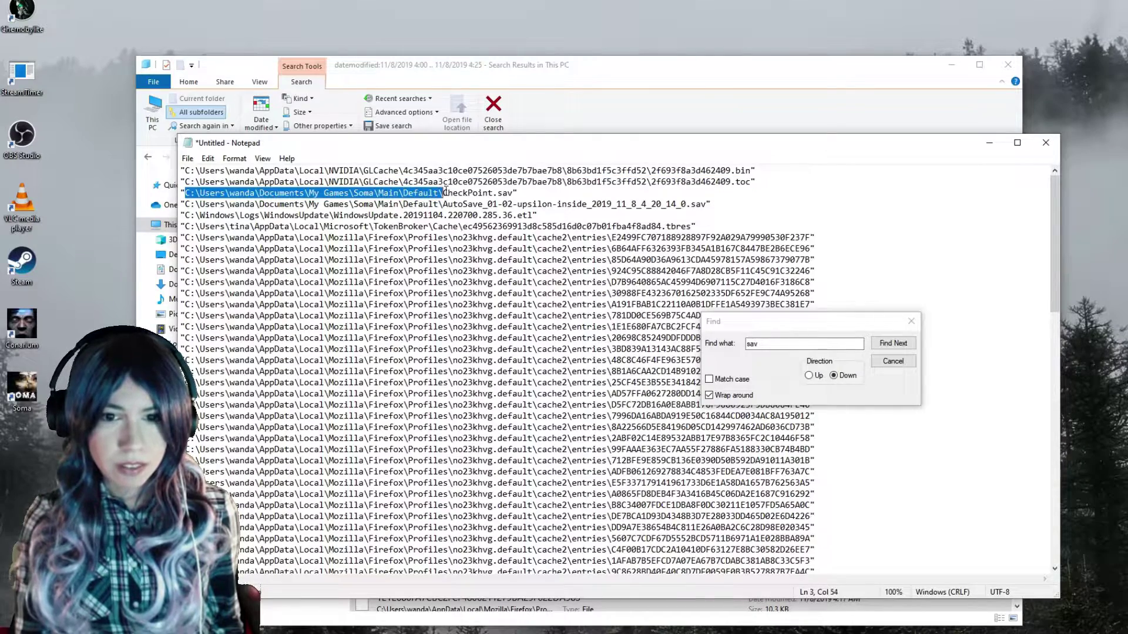
pyautogui.click(611, 68)
# - Paste the Main\Default path into the address bar to show the AutoSave files and CheckPoint.sav
pyautogui.click(392, 154)
pyautogui.hotkey('ctrl', 'v')
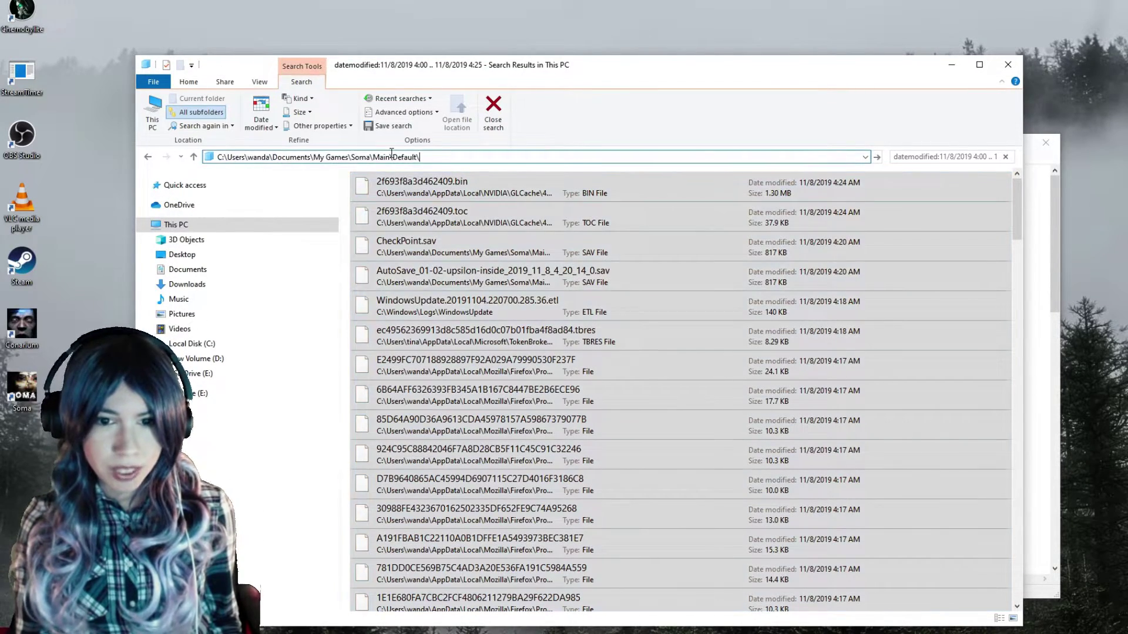
pyautogui.press('Return')
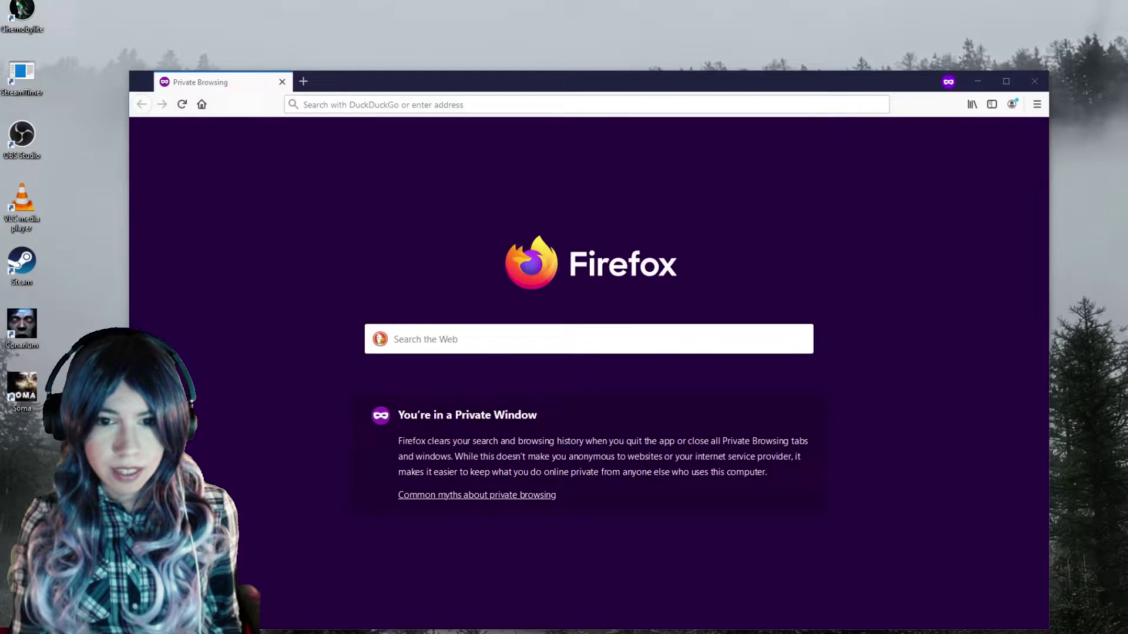
pyautogui.click(524, 105)
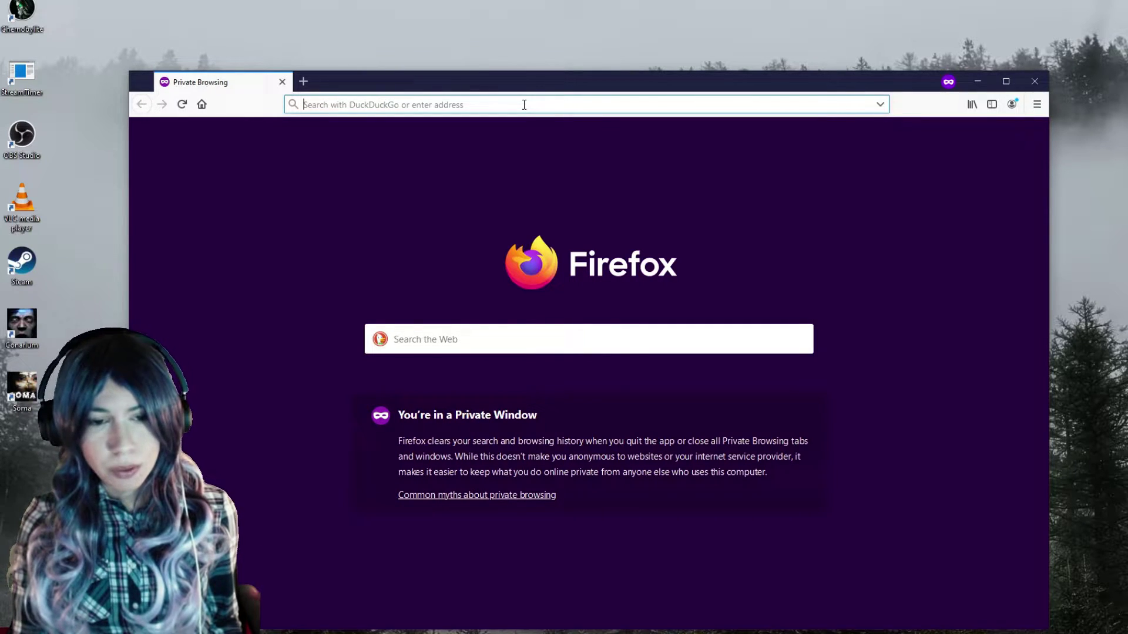
pyautogui.write('www.sysinterna')
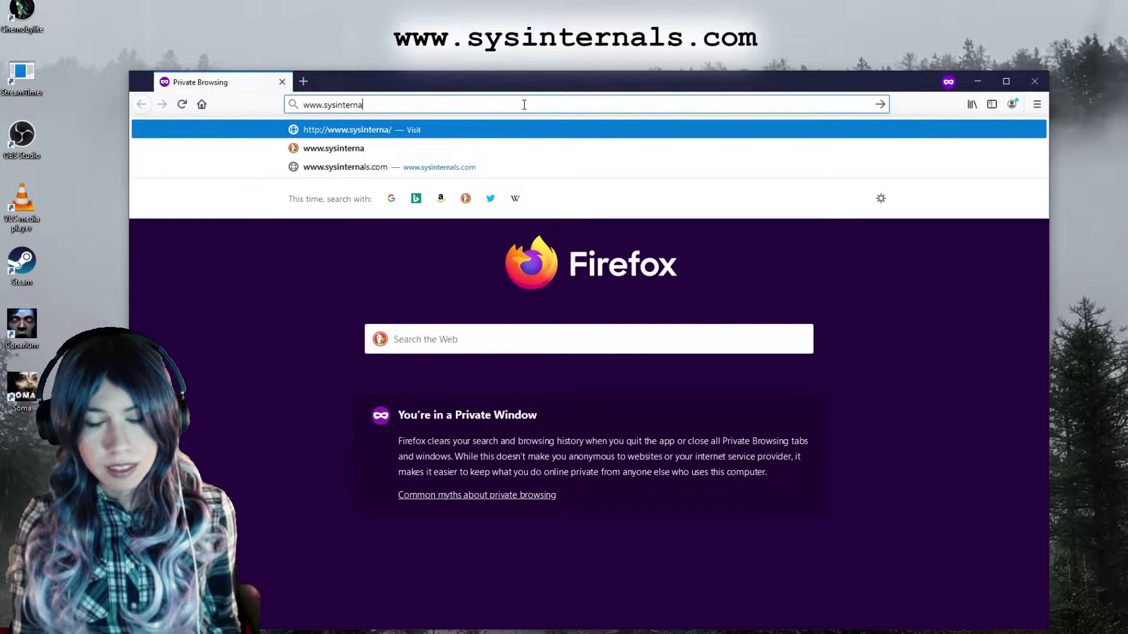
pyautogui.write('ls.com')
pyautogui.press('Return')
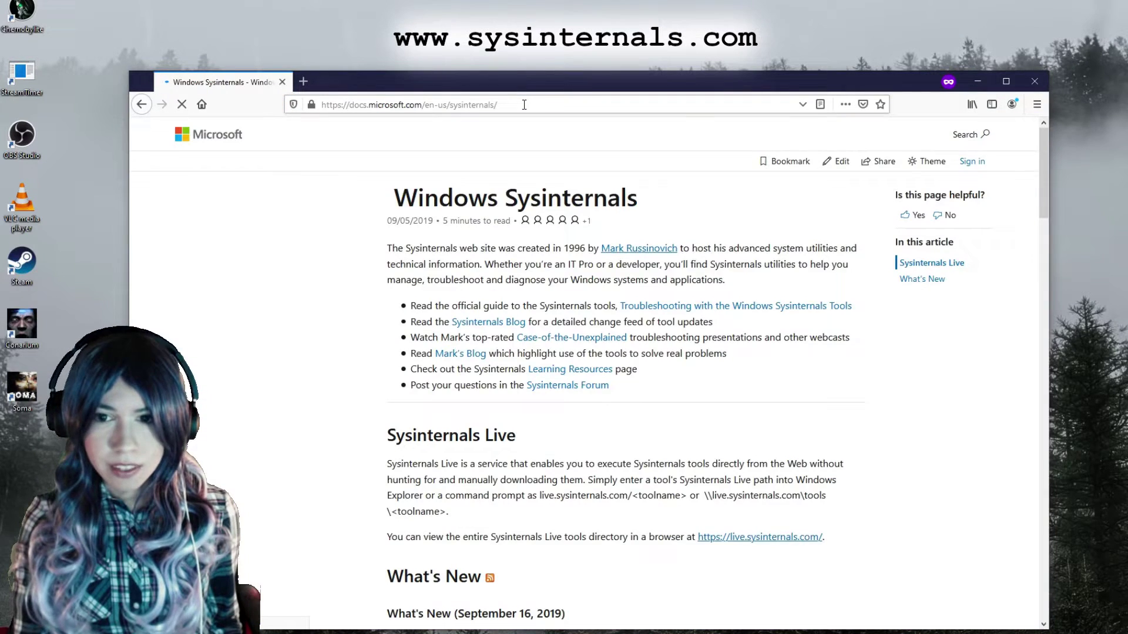
# - Filter tools for 'process monitor', download Process Monitor as a zip, and launch it
pyautogui.click(314, 199)
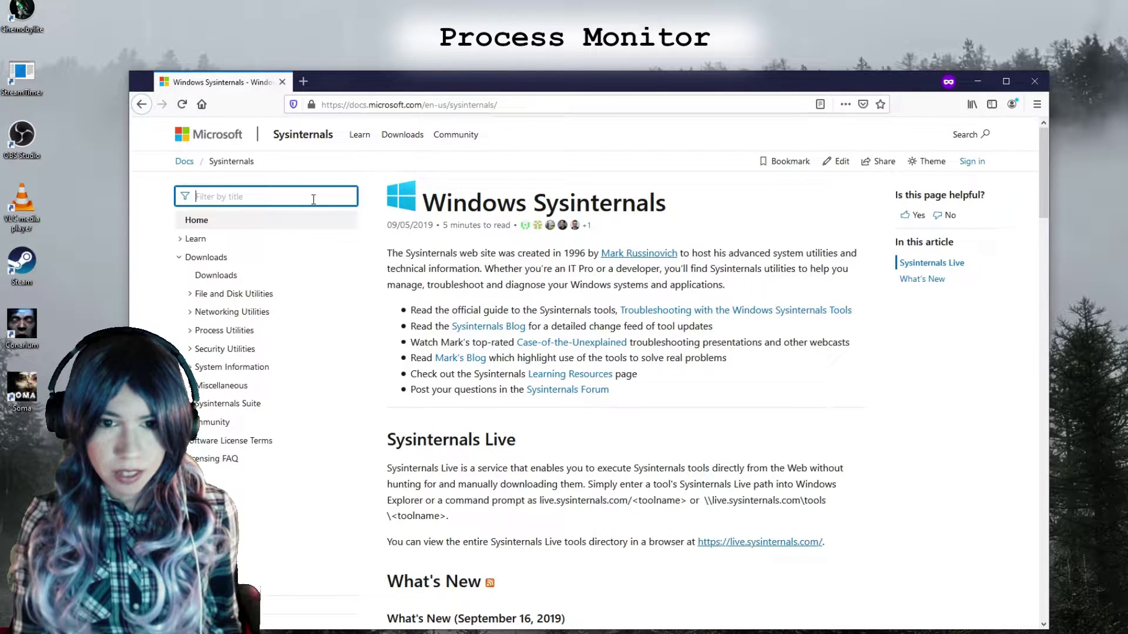
pyautogui.write('process monitor')
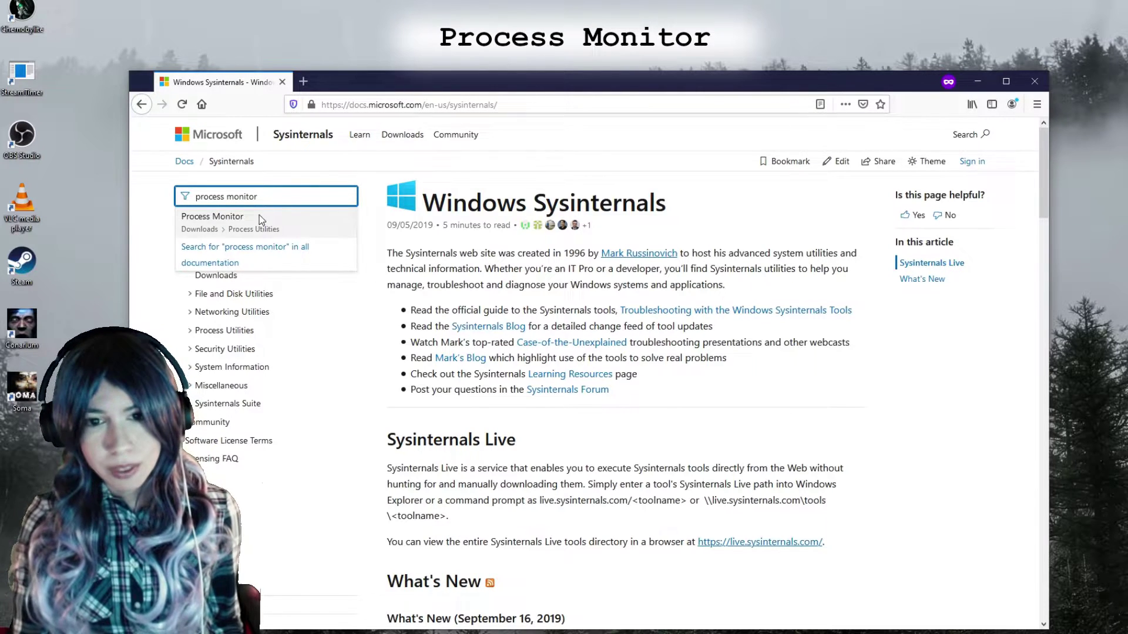
pyautogui.click(259, 217)
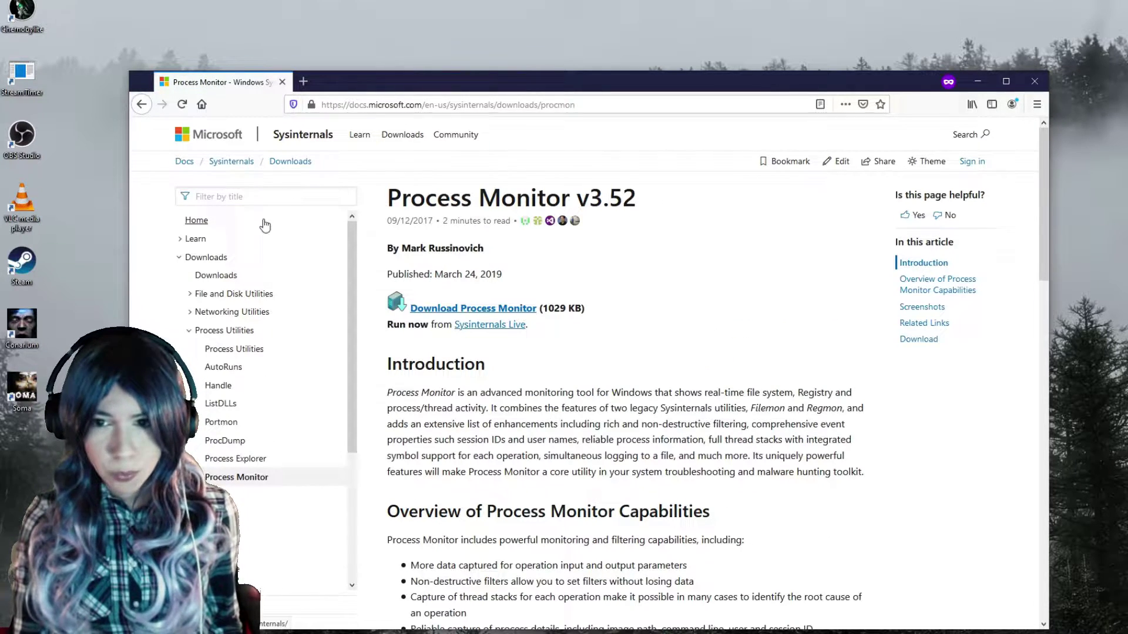
pyautogui.click(517, 310)
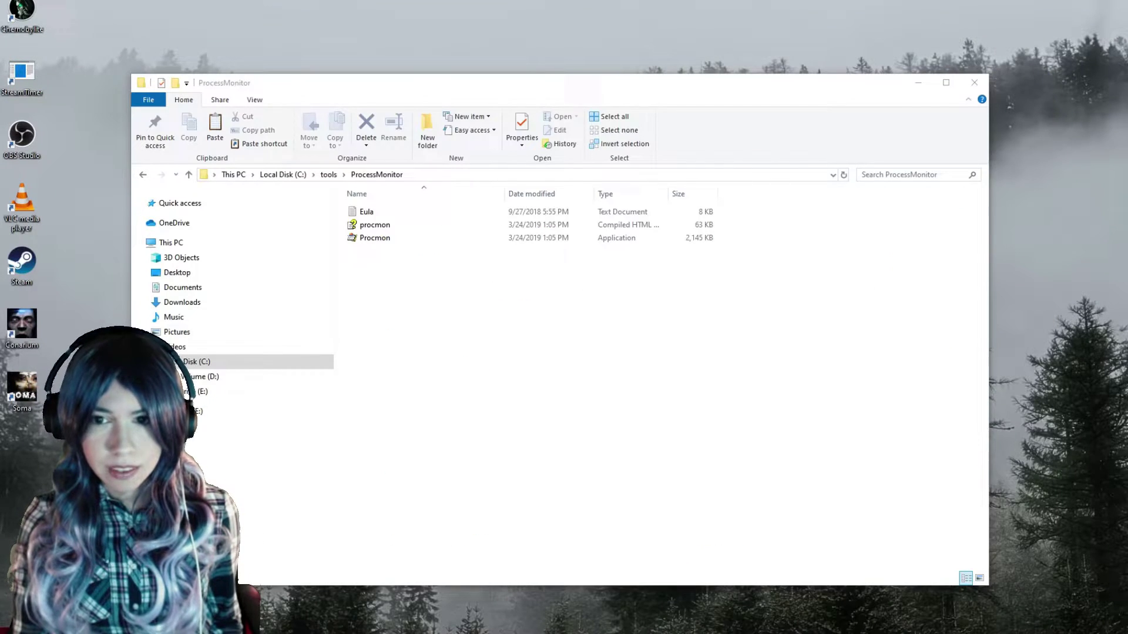
pyautogui.doubleClick(394, 242)
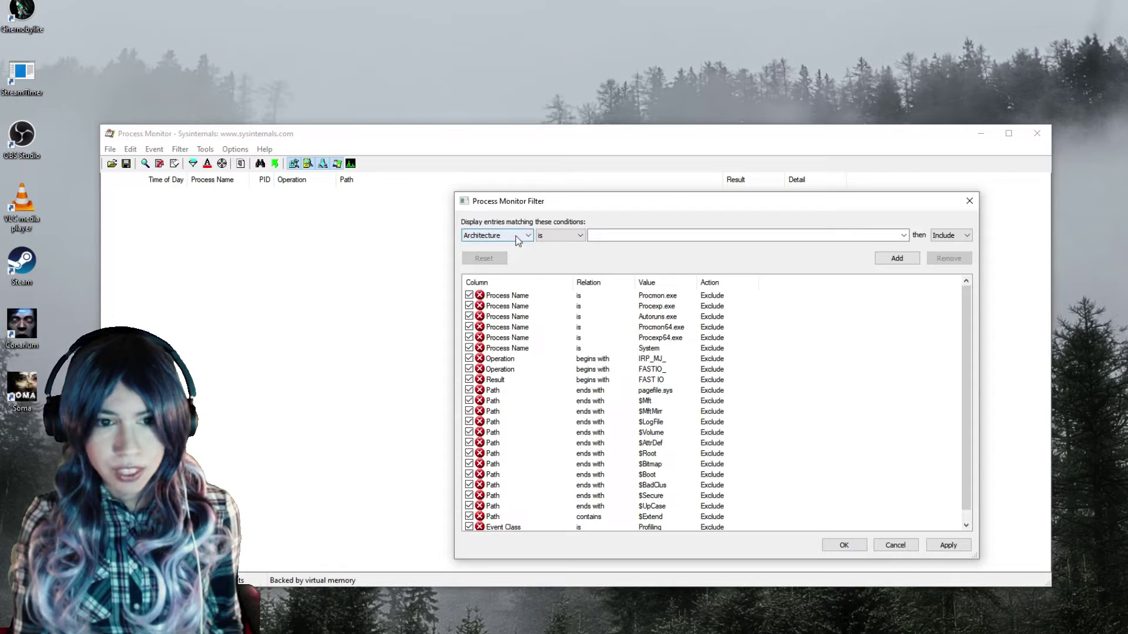
# - Pick Process Name as the filter column, then close the filter dialog to capture everything
pyautogui.click(517, 235)
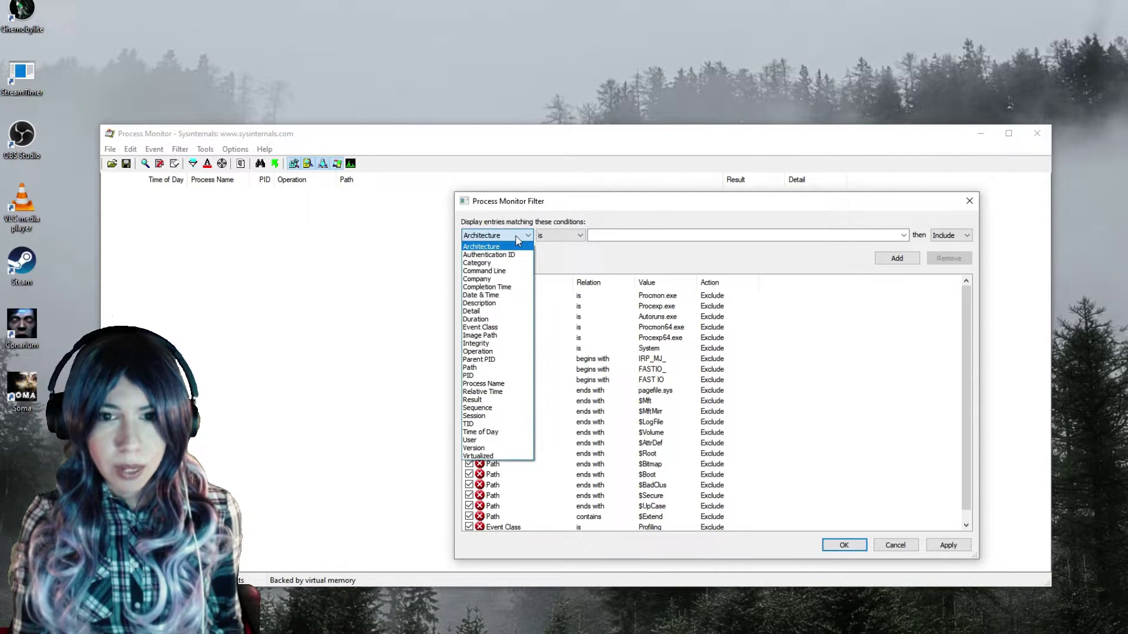
pyautogui.click(505, 384)
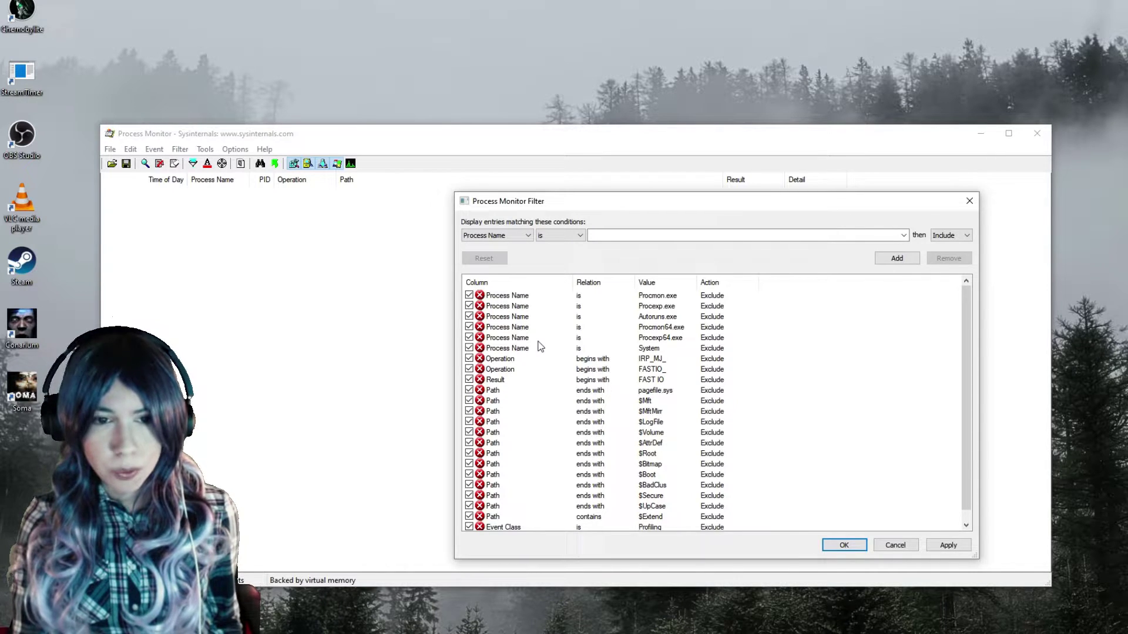
pyautogui.click(28, 392)
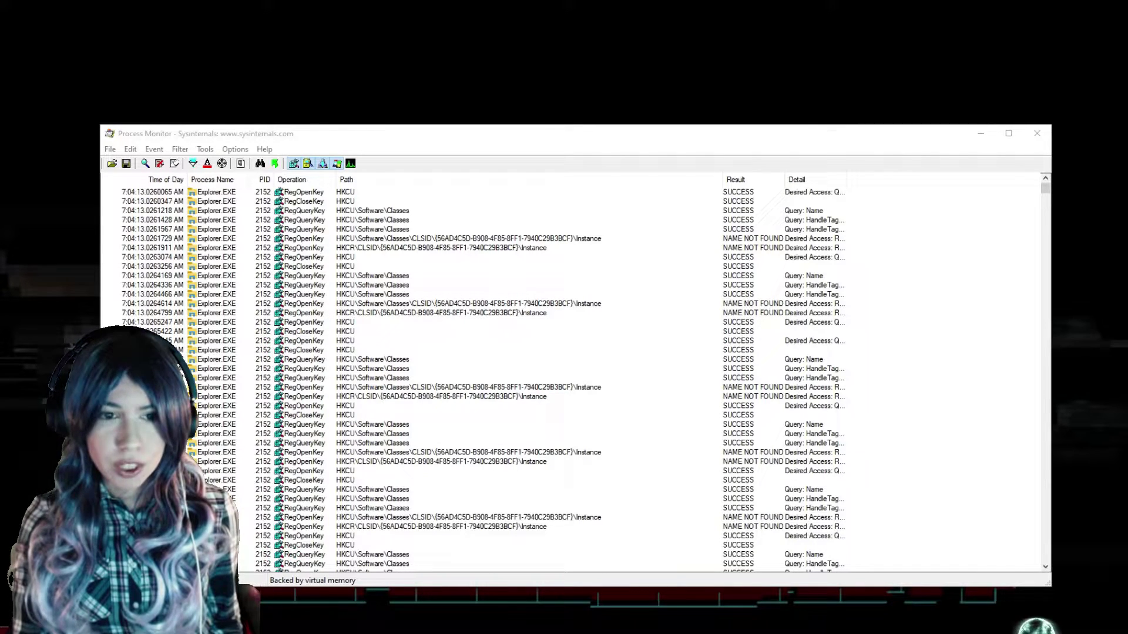
# - Reopen the filter with Ctrl+L and enter a Process Name is Soma.exe condition
pyautogui.hotkey('ctrl', 'l')
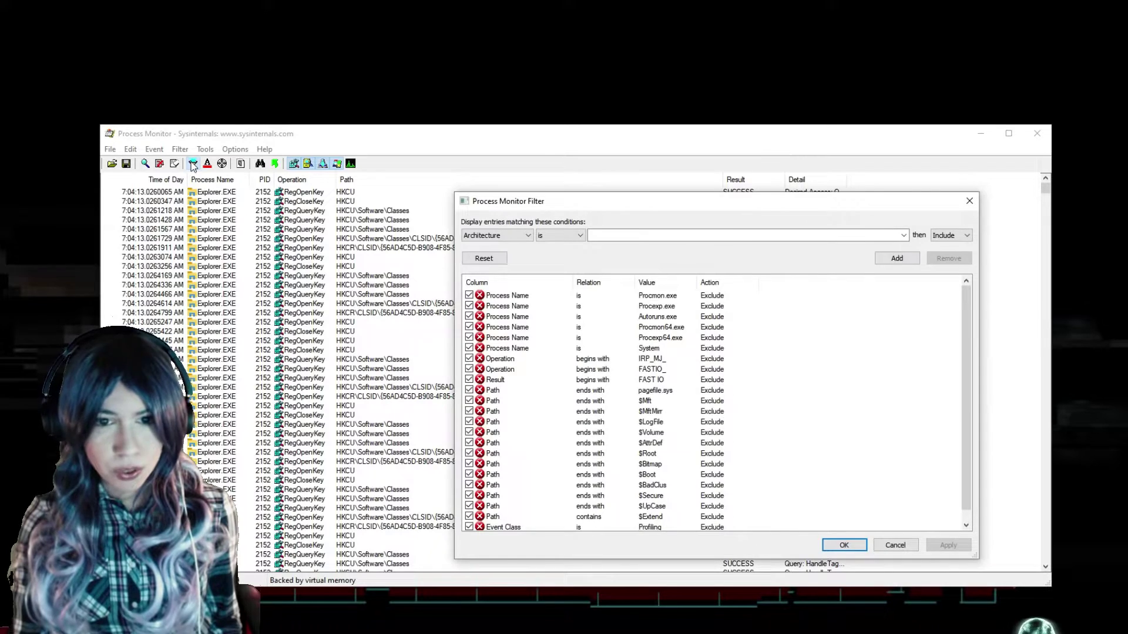
pyautogui.click(477, 238)
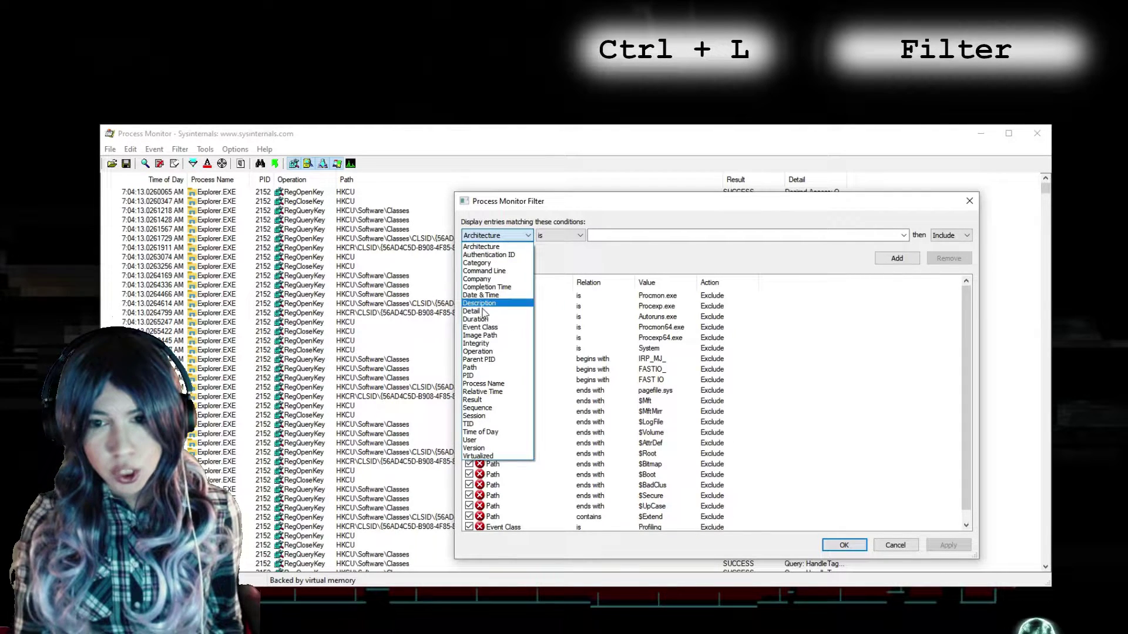
pyautogui.click(507, 385)
pyautogui.click(699, 236)
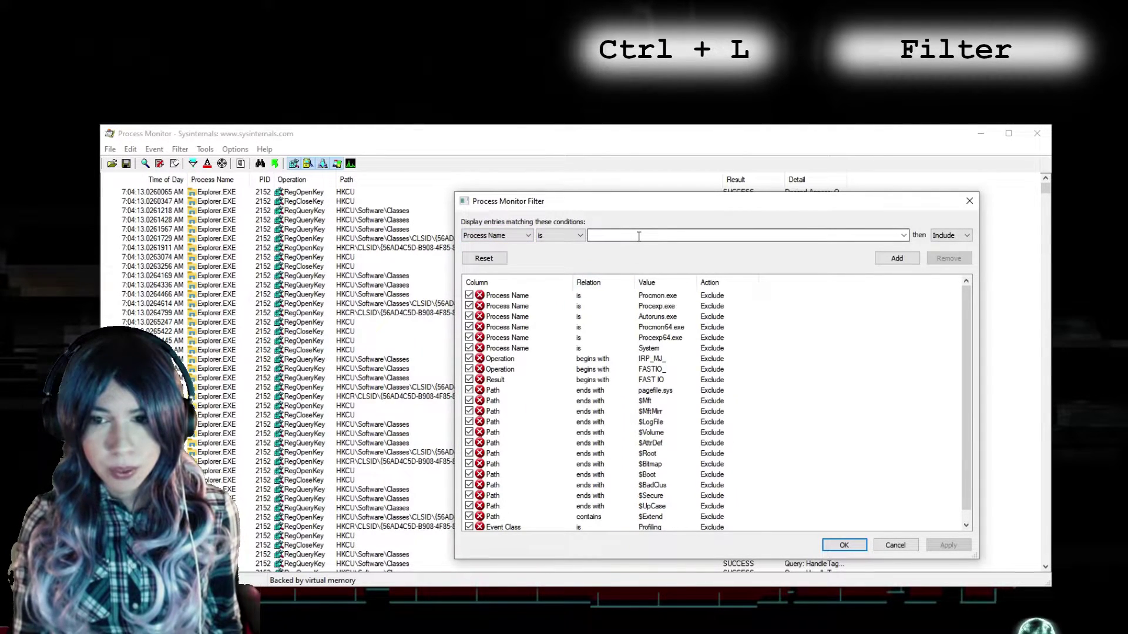
pyautogui.write('soma')
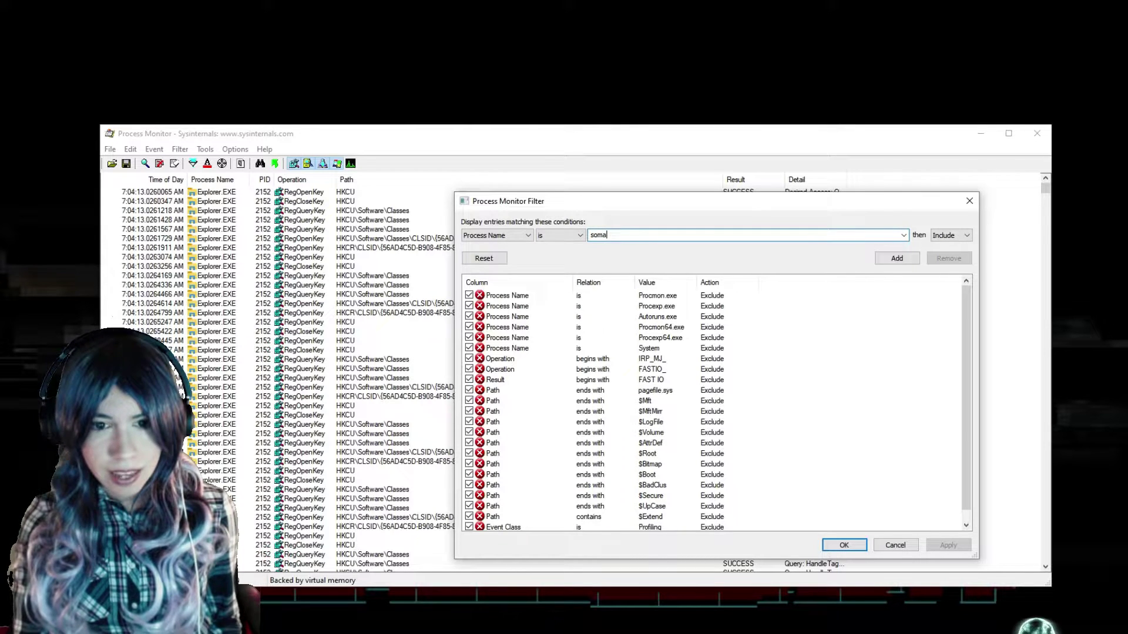
pyautogui.click(903, 235)
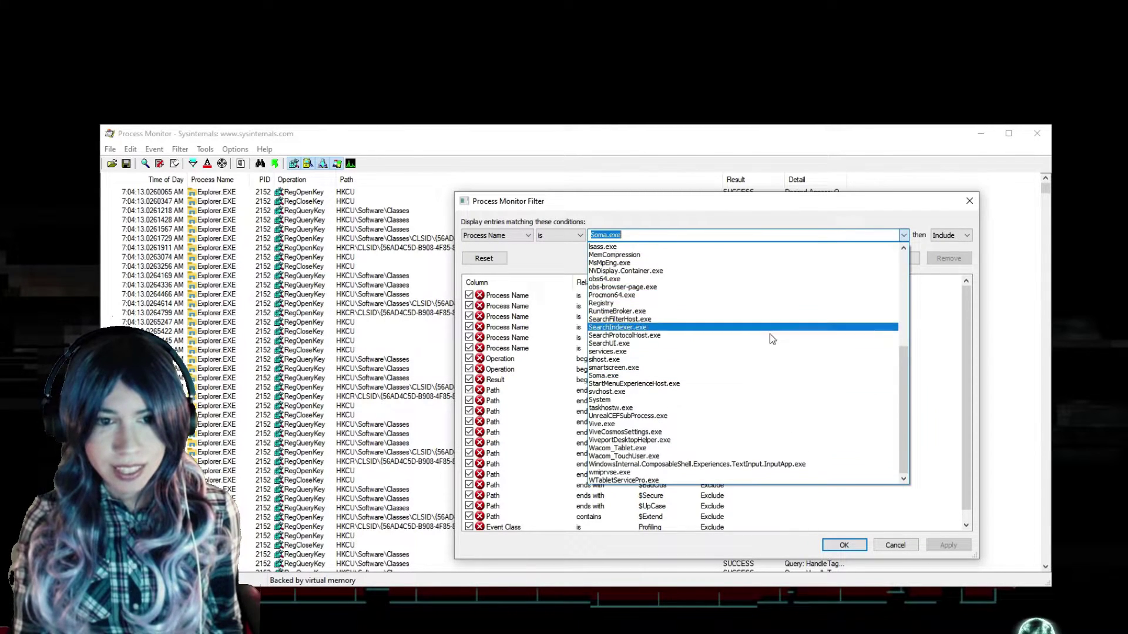
pyautogui.click(730, 375)
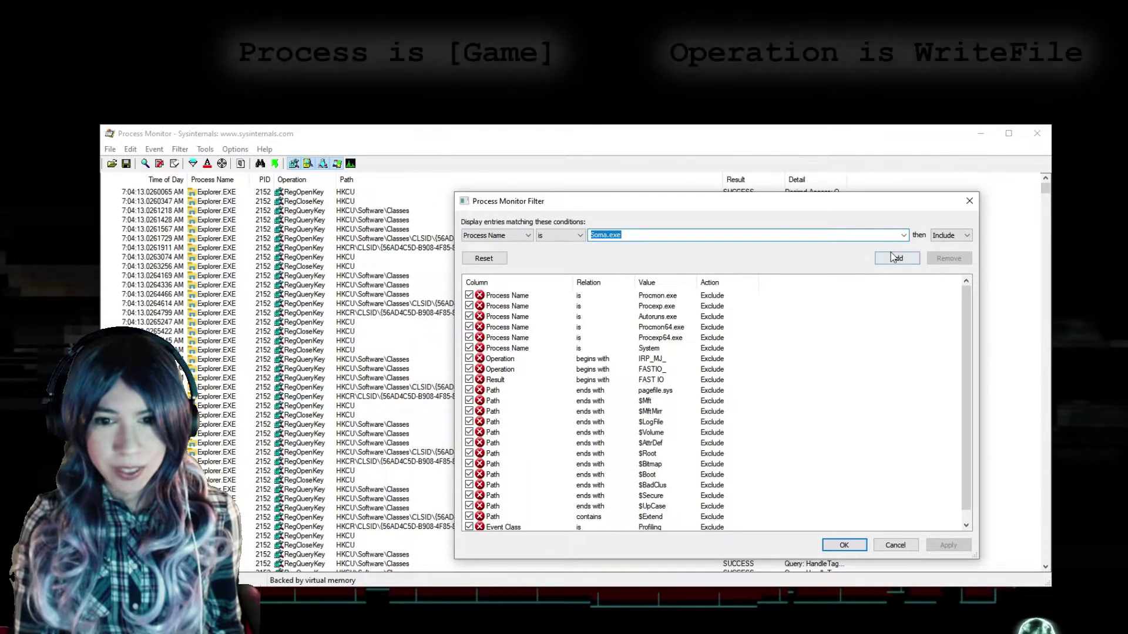
# - Add the Soma.exe include rule and an 'Operation is CreateFile' include rule to the filter
pyautogui.click(893, 257)
pyautogui.click(527, 236)
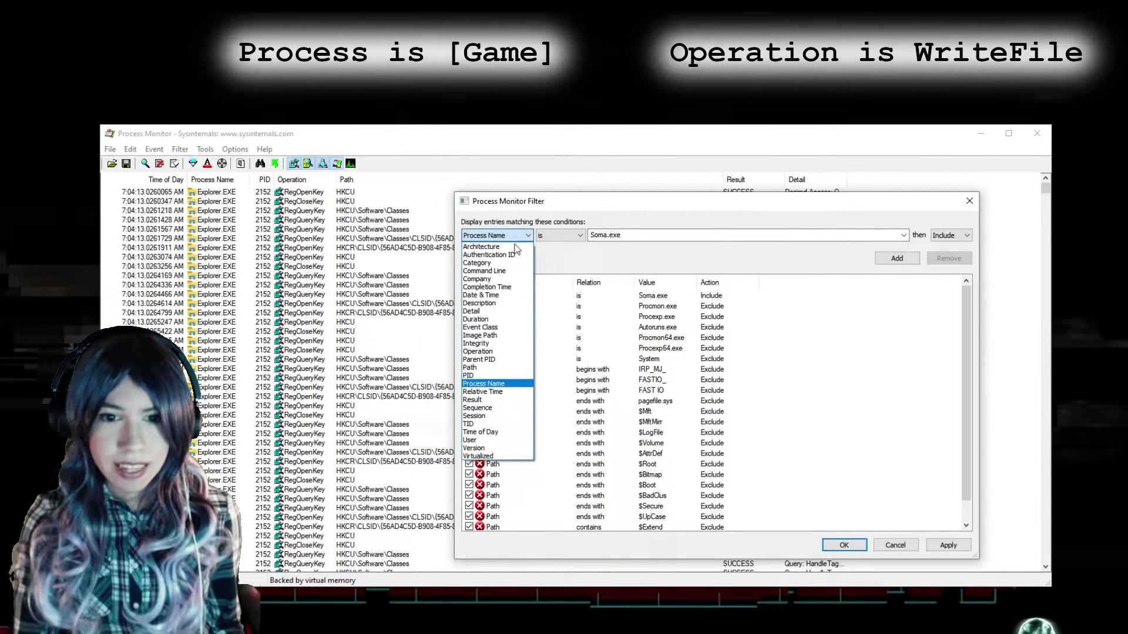
pyautogui.click(510, 351)
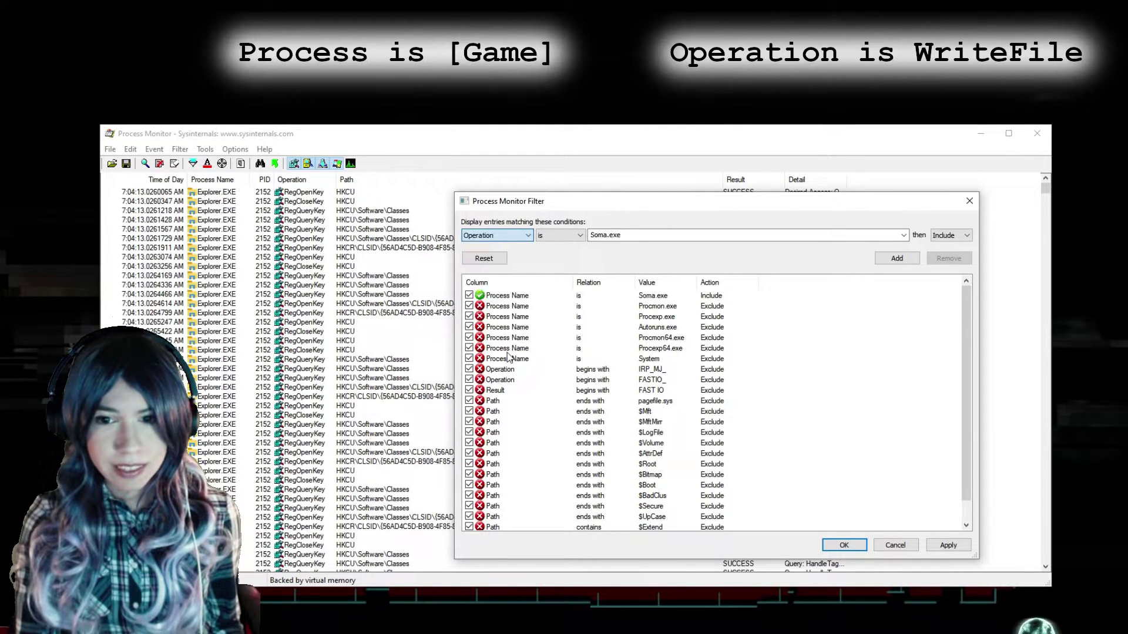
pyautogui.click(894, 239)
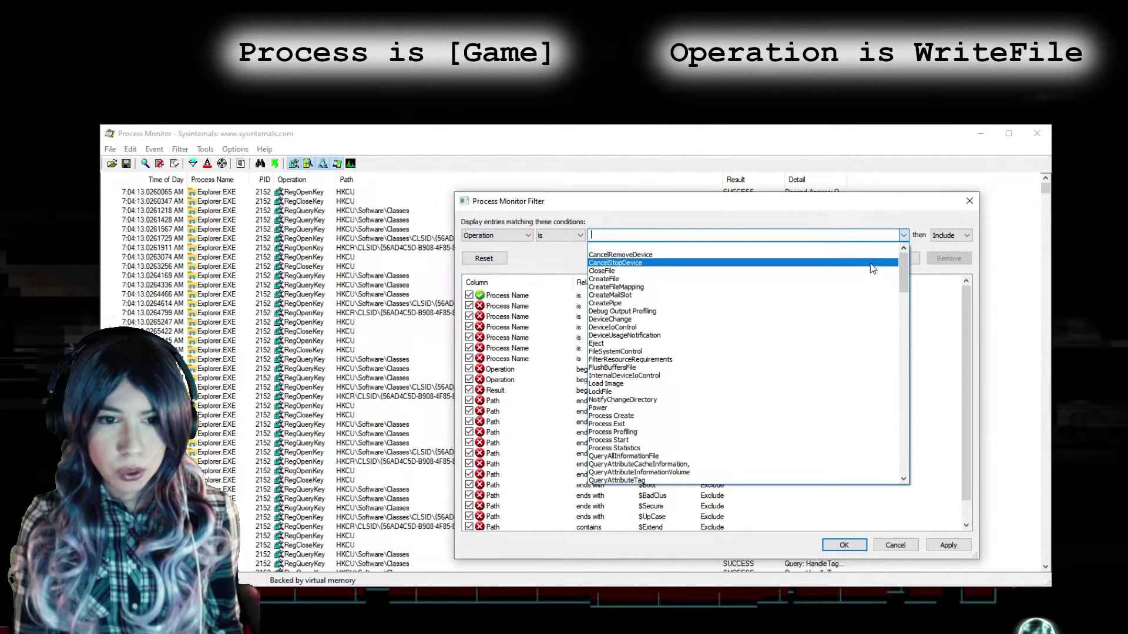
pyautogui.click(832, 283)
pyautogui.click(897, 259)
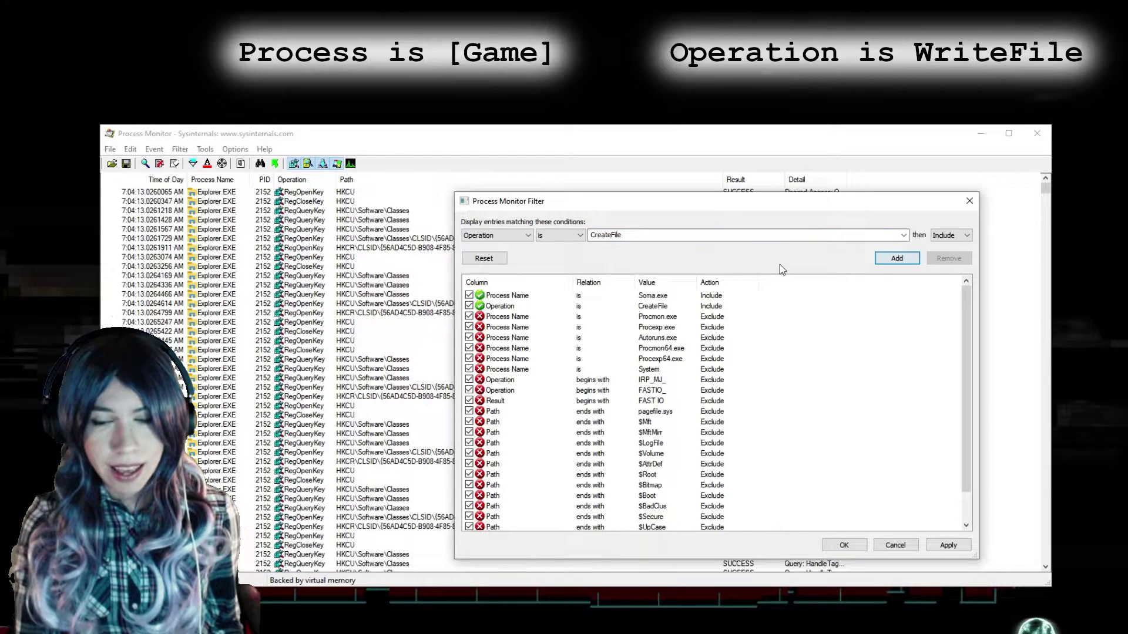
# - Add an 'Operation is WriteFile' include rule and apply the filter to the event list
pyautogui.click(904, 235)
pyautogui.moveTo(904, 276); pyautogui.dragTo(898, 458)
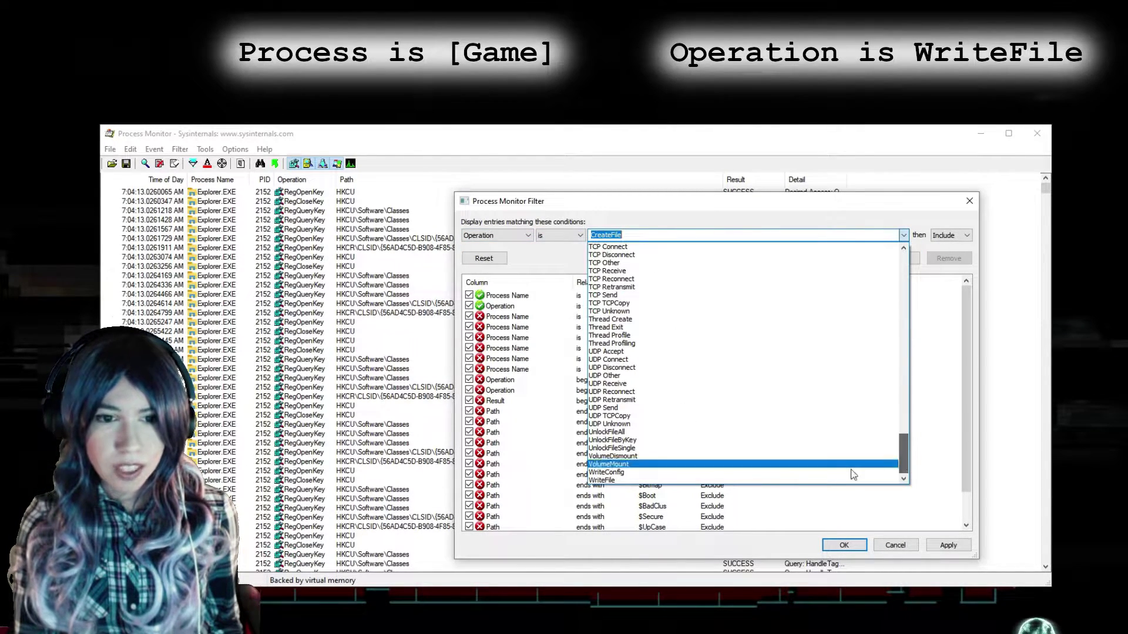
pyautogui.click(803, 479)
pyautogui.click(897, 259)
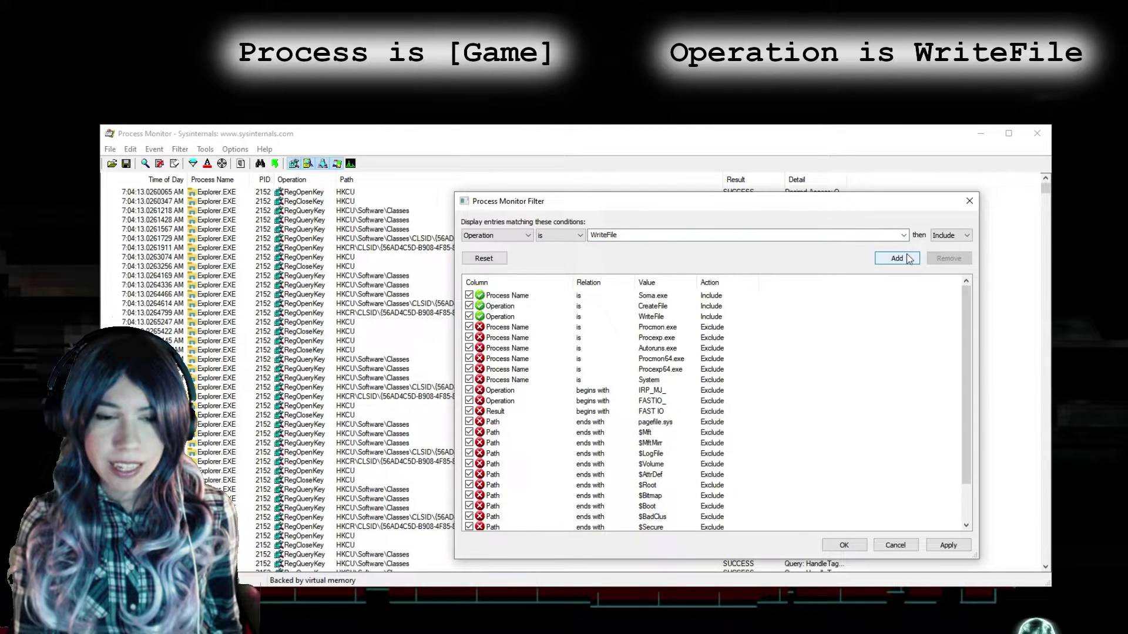
pyautogui.click(905, 234)
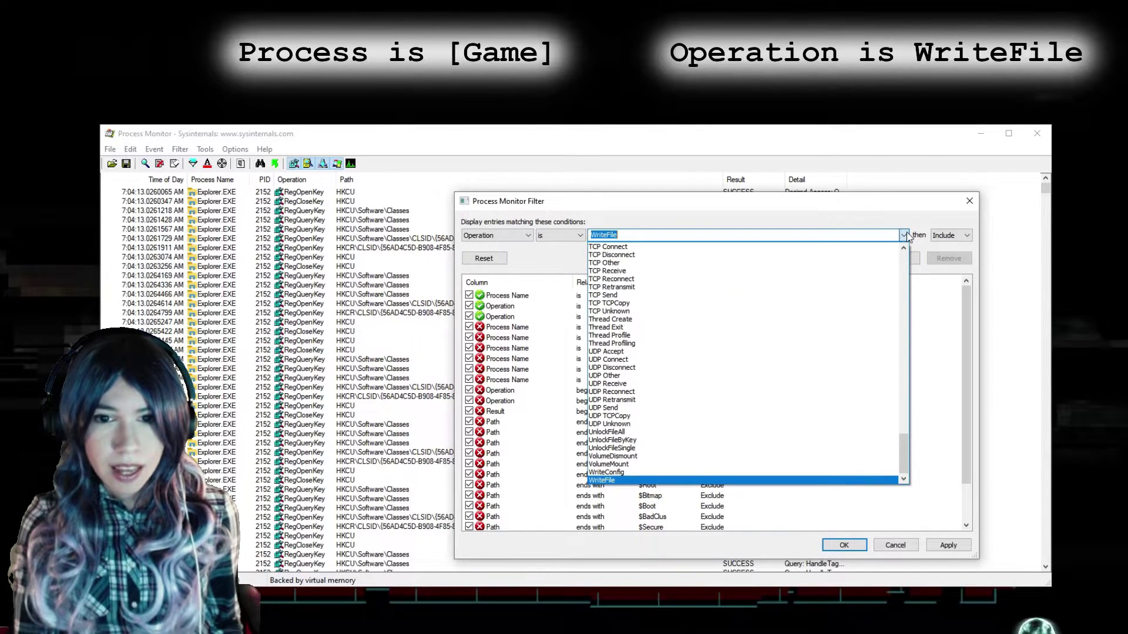
pyautogui.moveTo(905, 455); pyautogui.dragTo(911, 384)
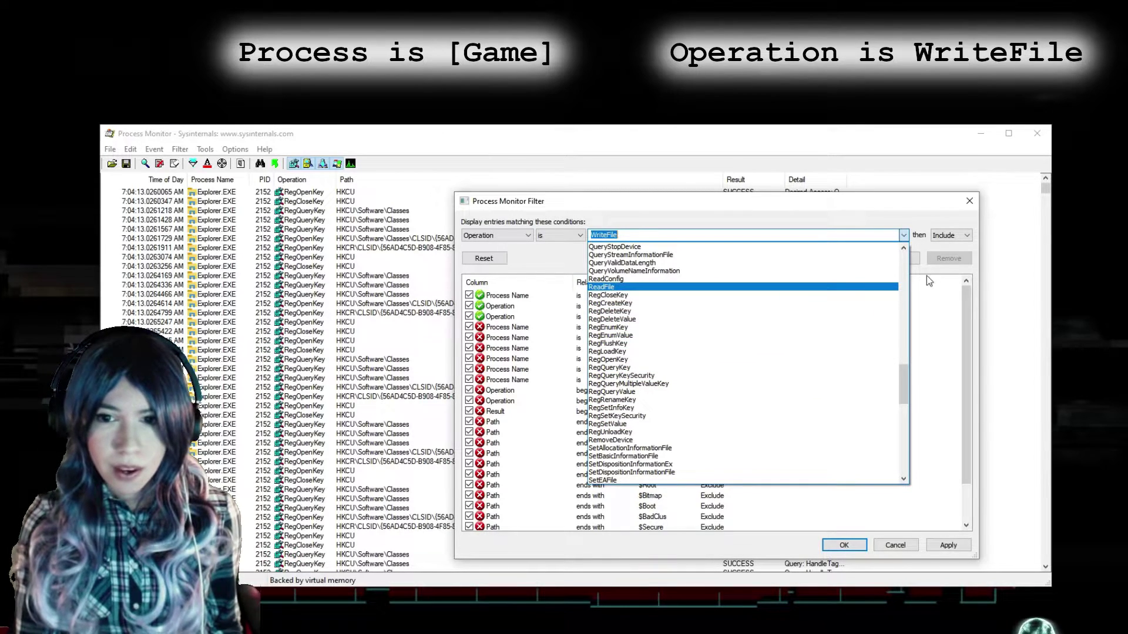
pyautogui.click(909, 236)
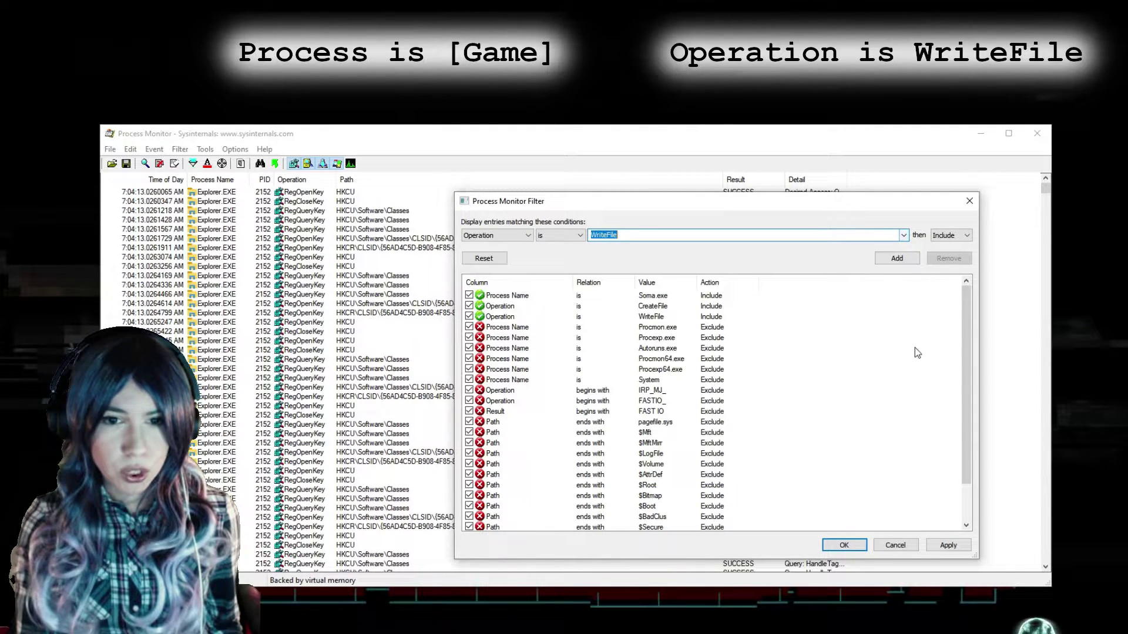
pyautogui.click(862, 541)
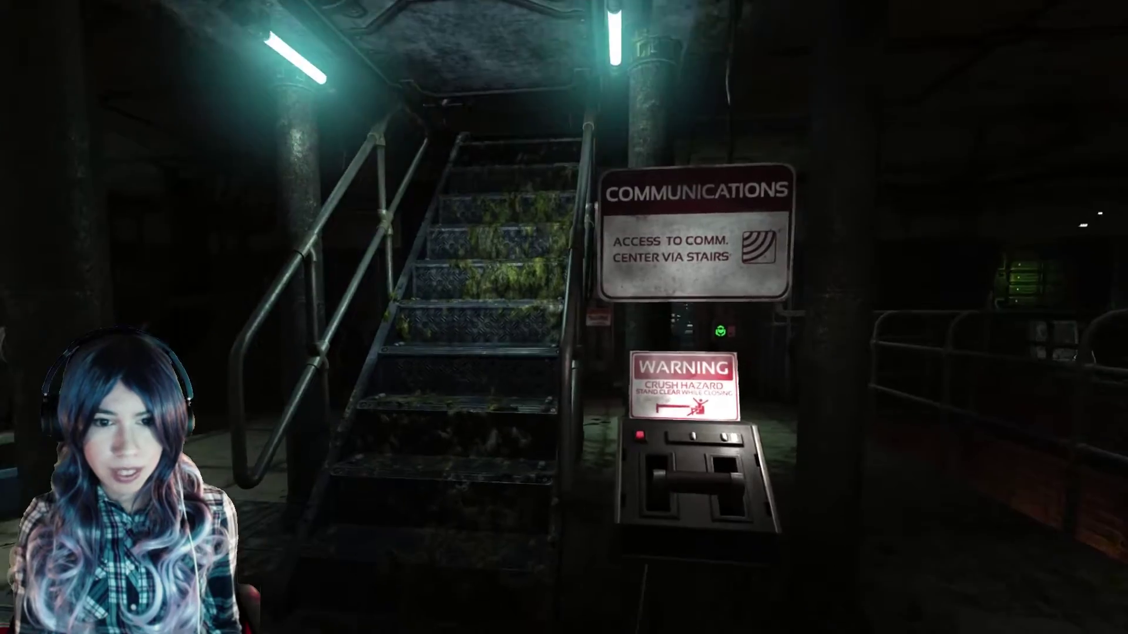
# - Walk up the stairs to the communications area and pull back the console lever
pyautogui.press('w')
pyautogui.press('w')
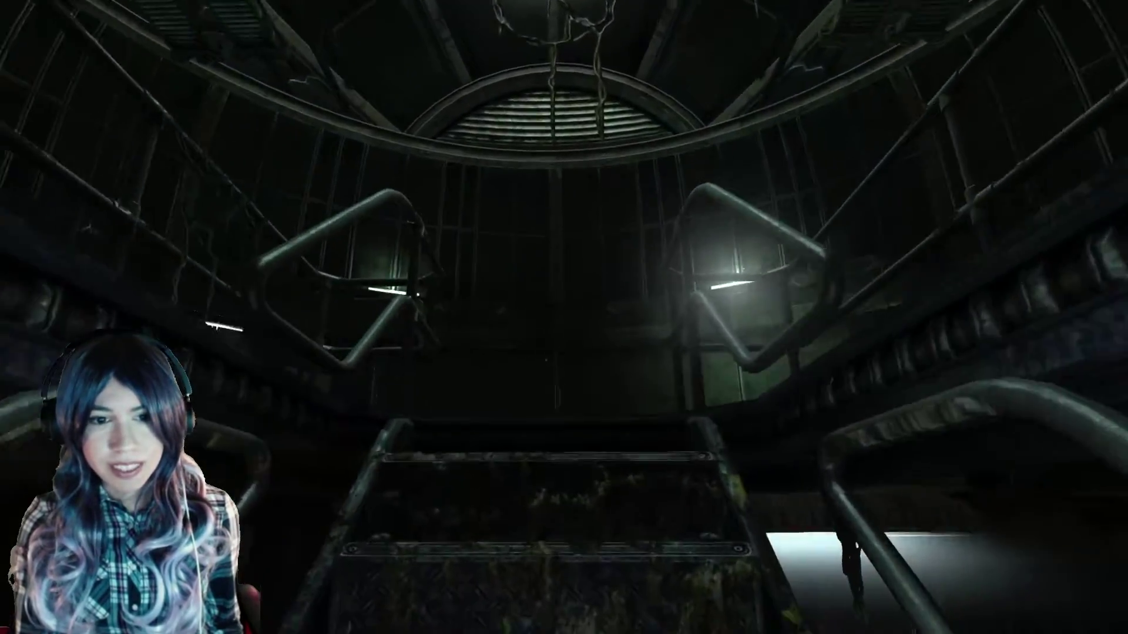
pyautogui.press('w')
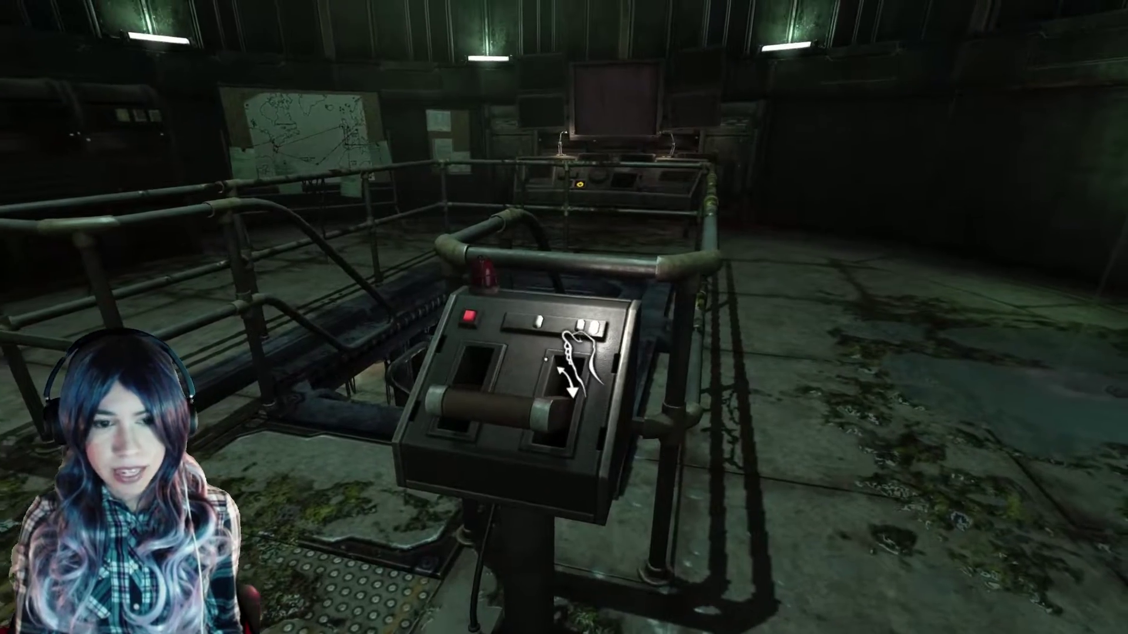
pyautogui.moveTo(574, 376); pyautogui.dragTo(574, 360)
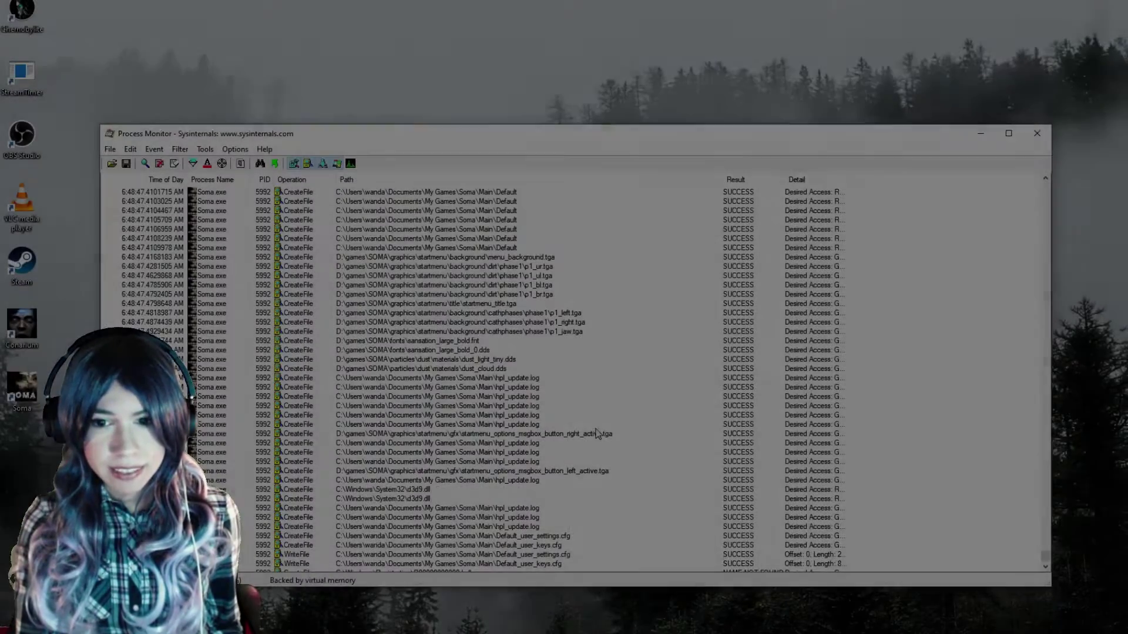
# - Exclude the hpl_update.log events from the event list
pyautogui.scroll(1, 596, 433)
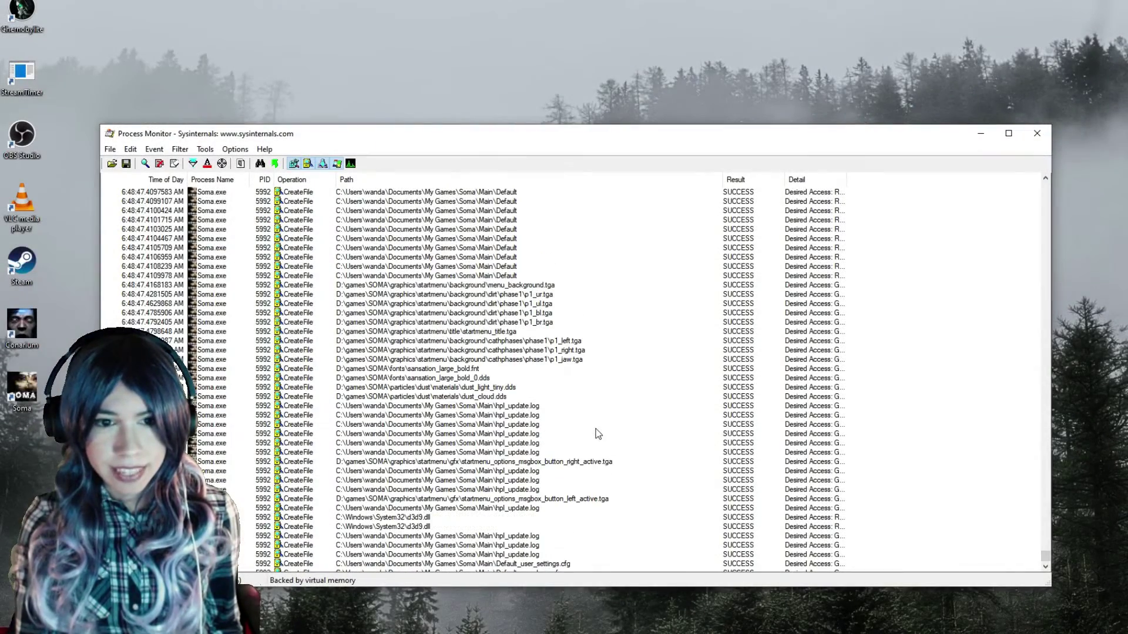
pyautogui.scroll(1, 526, 434)
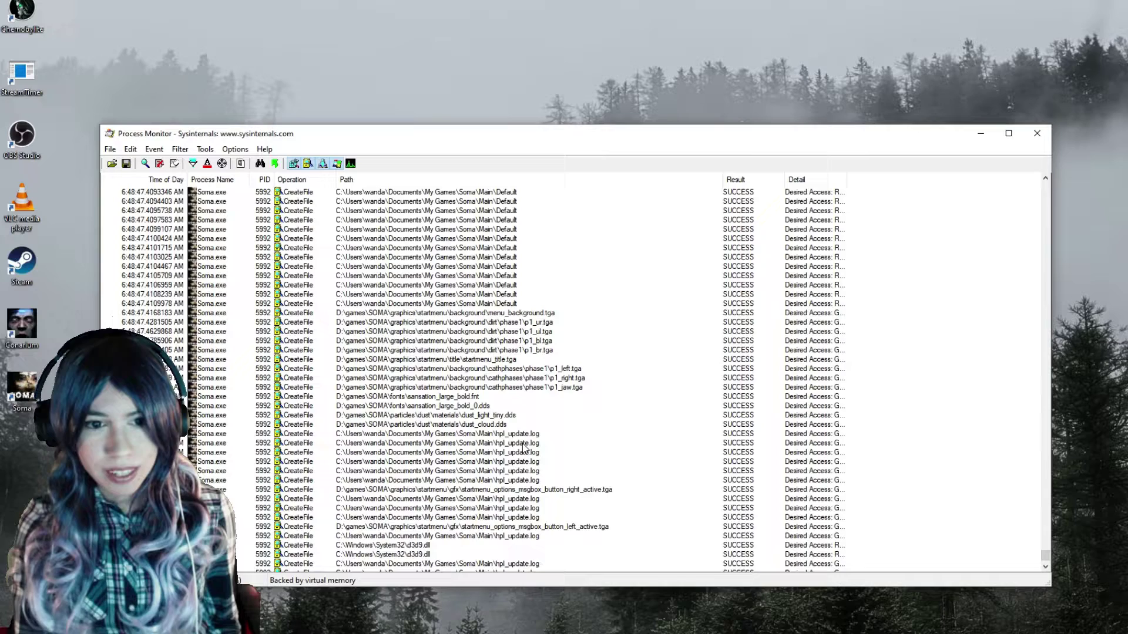
pyautogui.rightClick(522, 444)
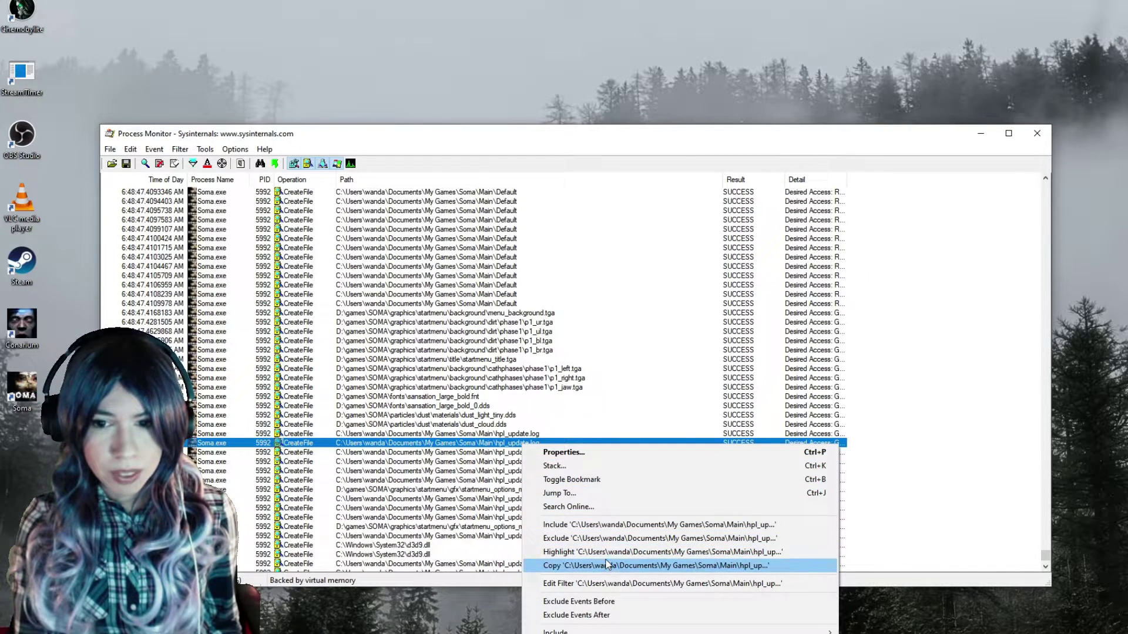
pyautogui.click(616, 543)
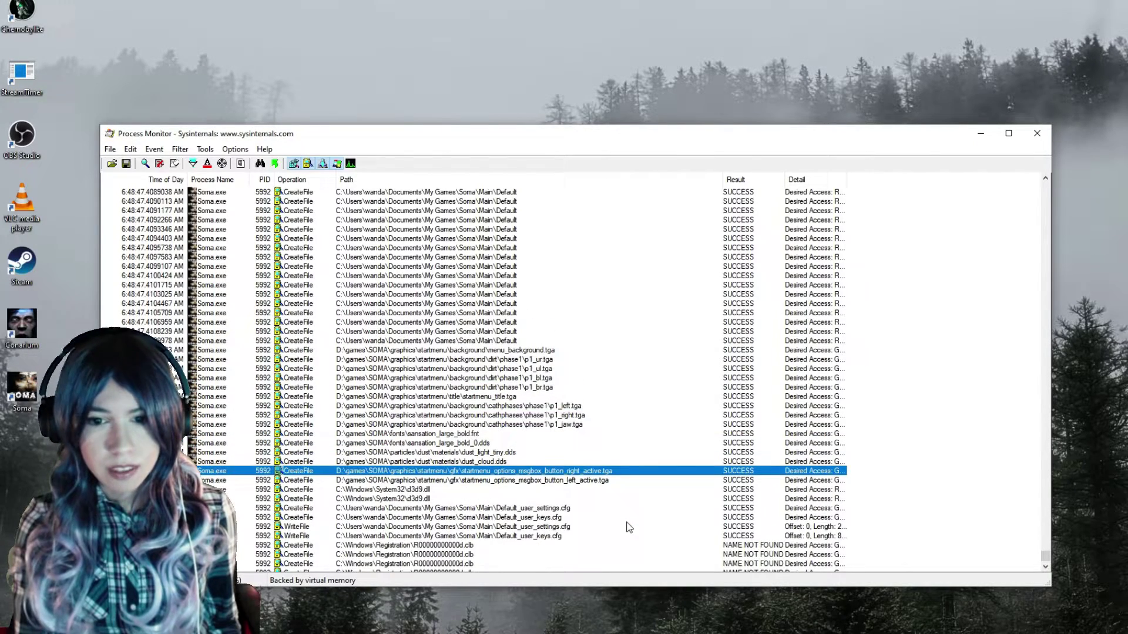
# - Exclude the hands\animations events so the AutoSave .sav WriteFile rows show
pyautogui.click(1048, 194)
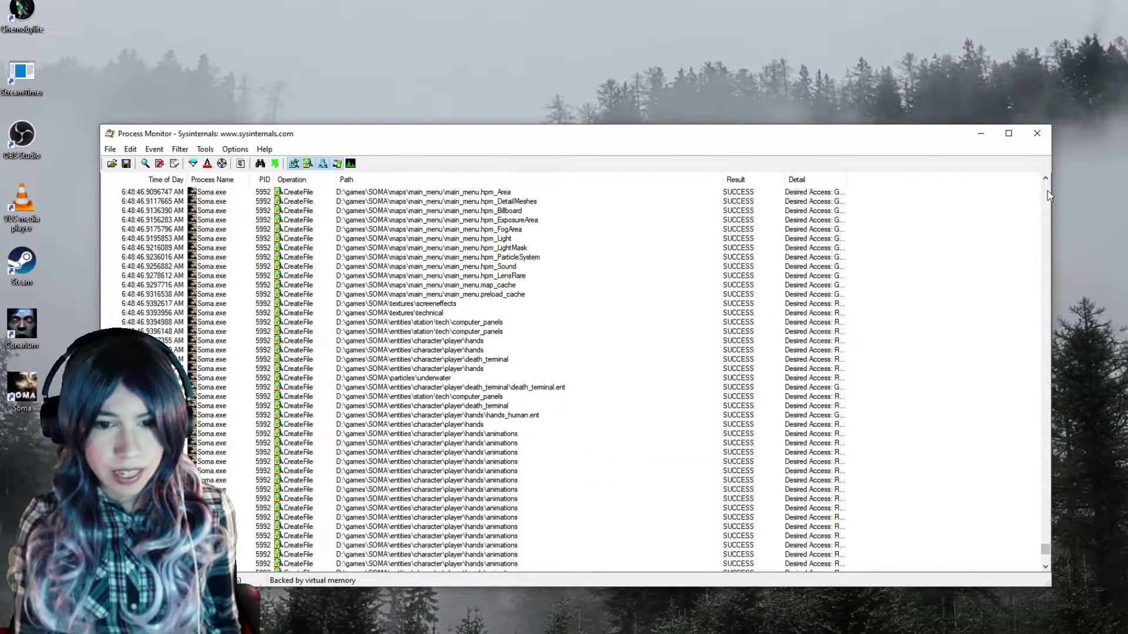
pyautogui.click(524, 480)
pyautogui.rightClick(525, 482)
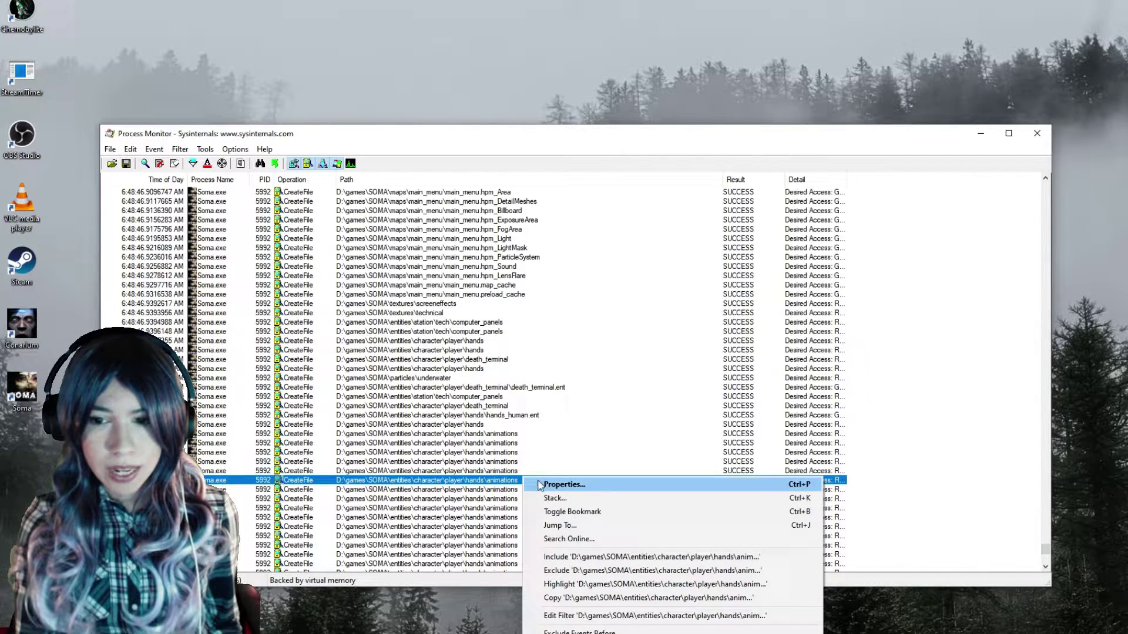
pyautogui.click(608, 570)
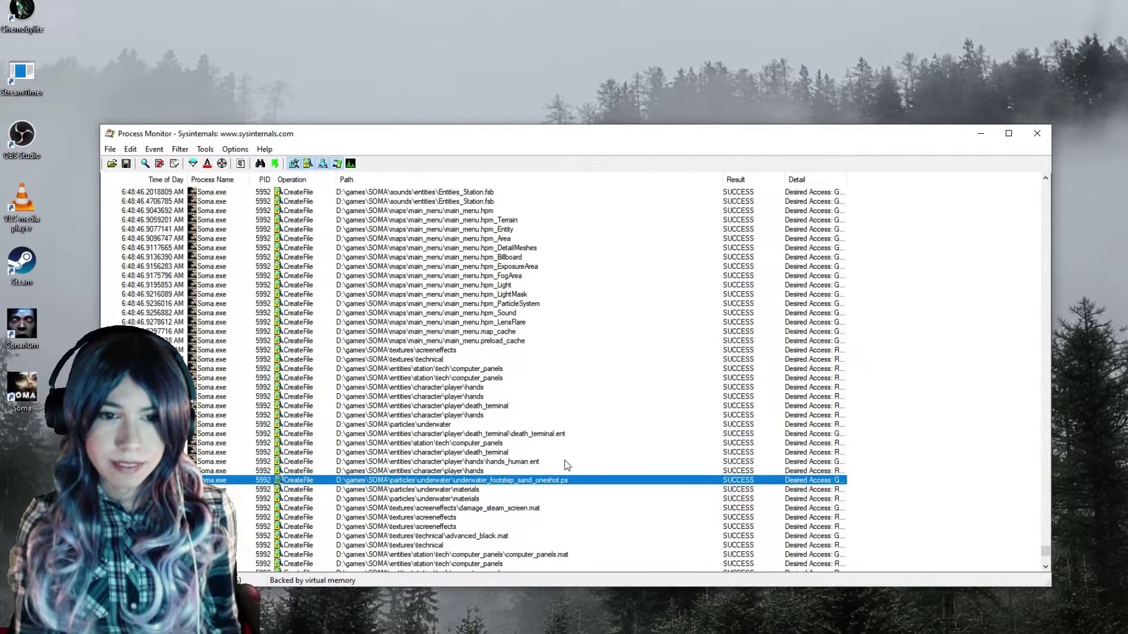
pyautogui.scroll(-16, 565, 460)
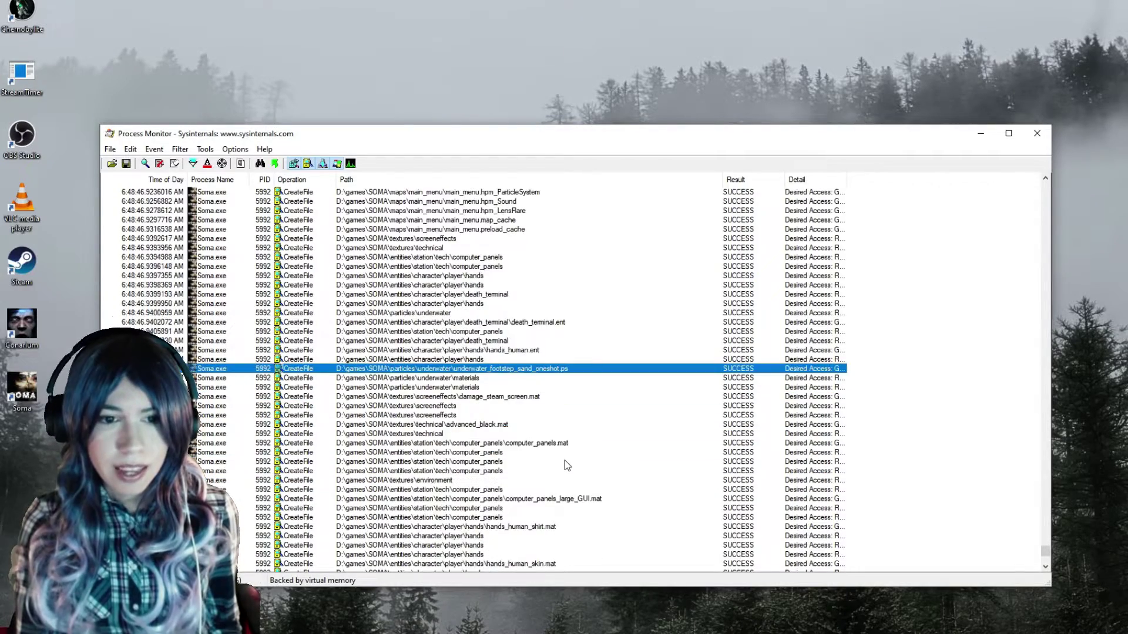
pyautogui.scroll(5, 565, 464)
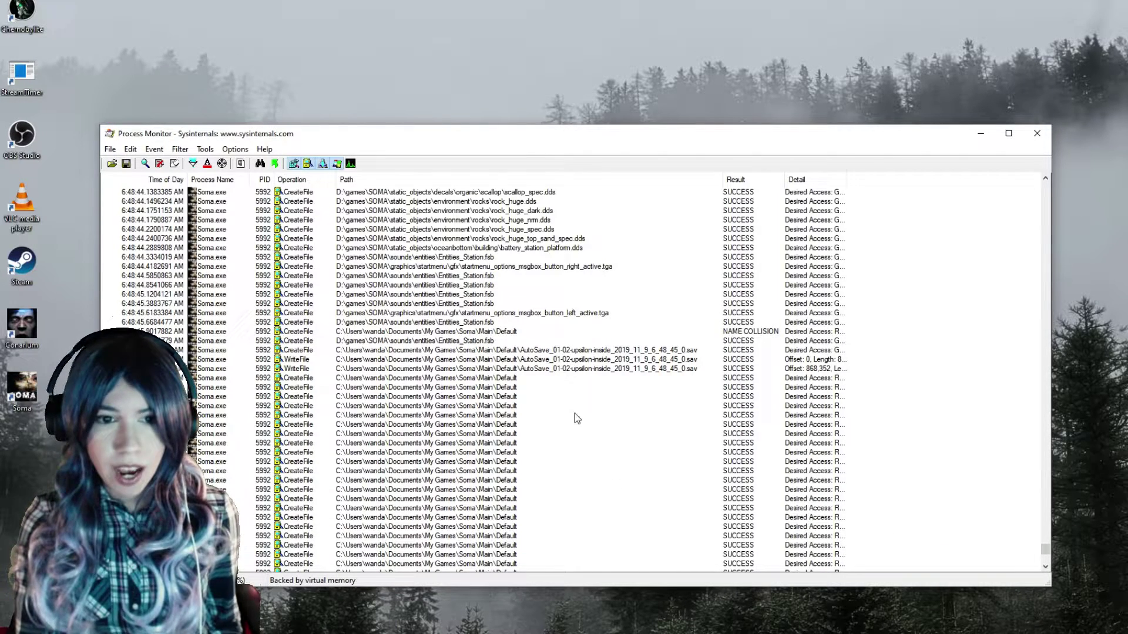
# - Search the events for 'save' to locate the AutoSave WriteFile entry
pyautogui.click(559, 368)
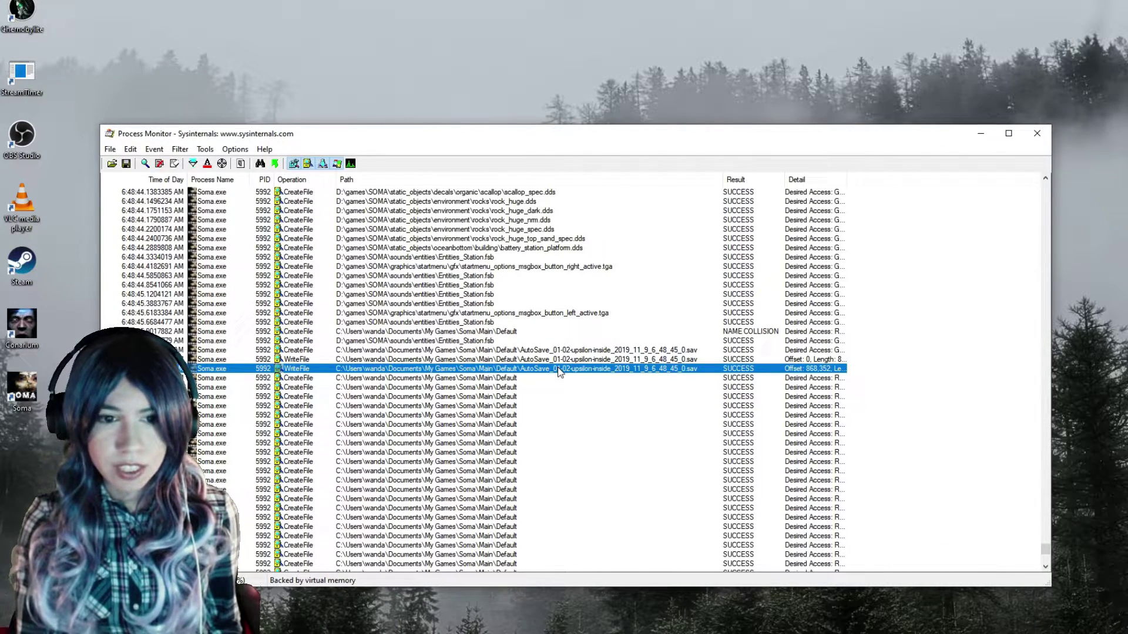
pyautogui.click(260, 164)
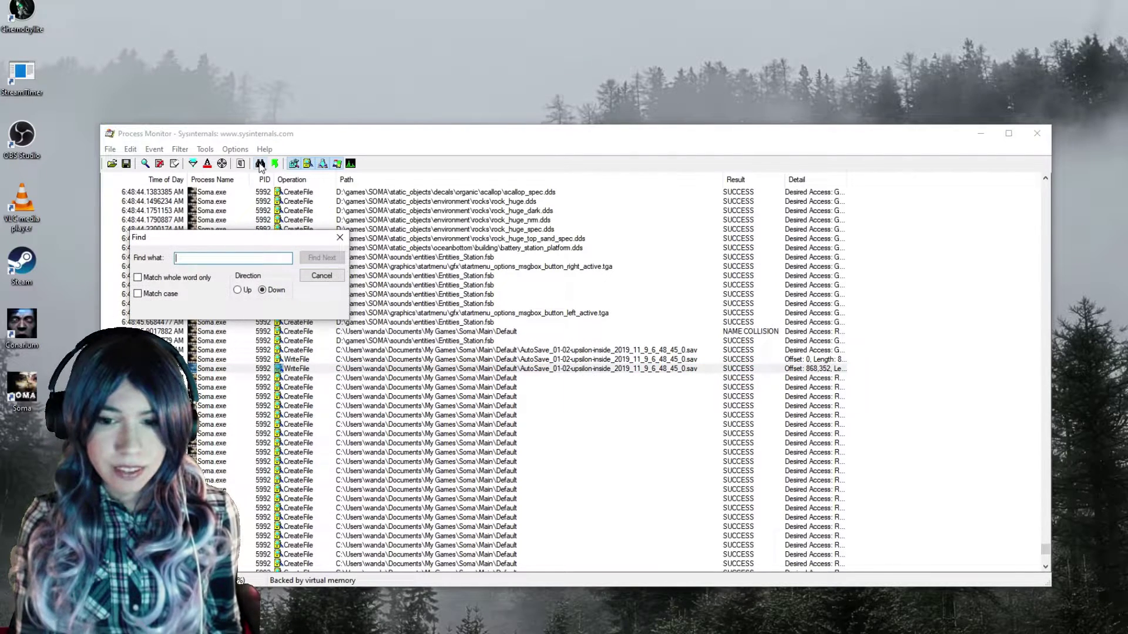
pyautogui.write('save')
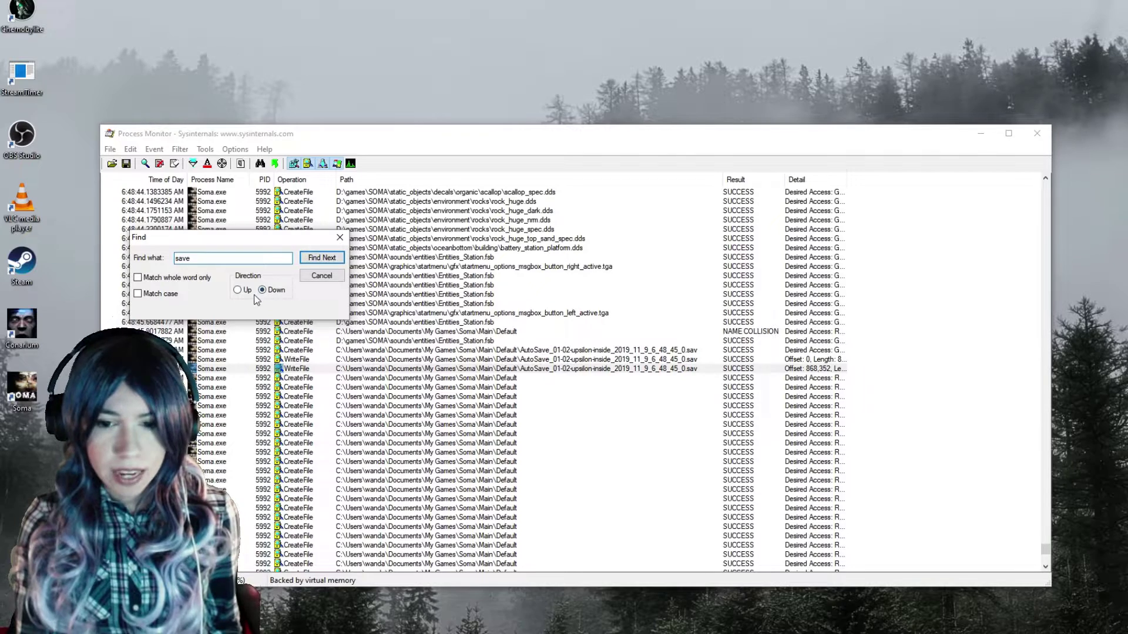
pyautogui.click(318, 260)
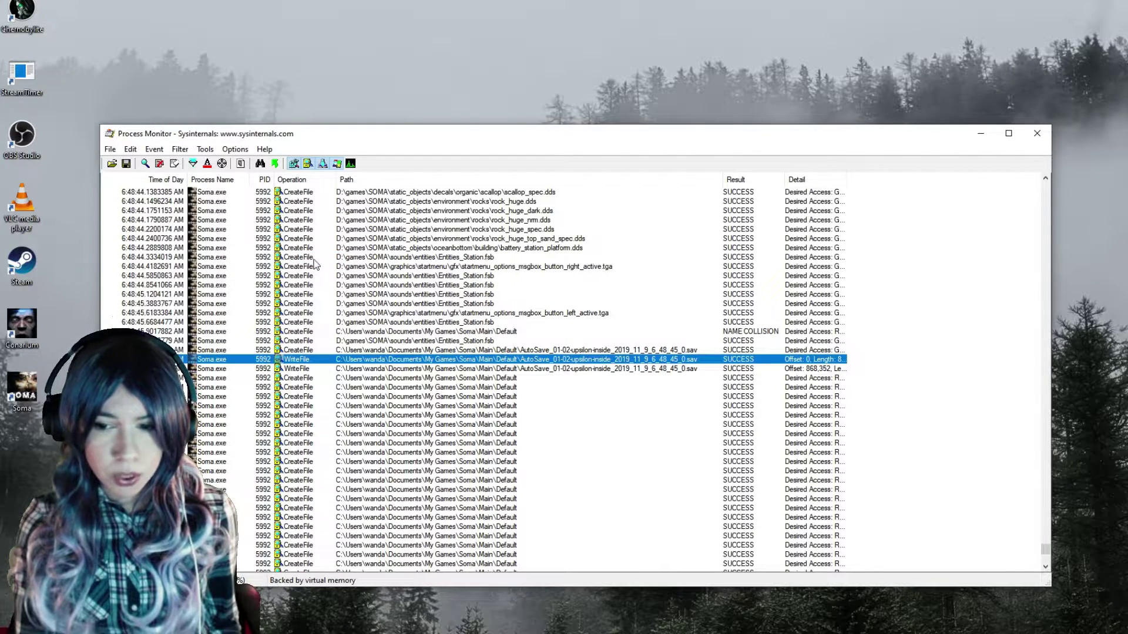
# - Jump from the AutoSave WriteFile event to the .sav file's location
pyautogui.click(517, 370)
pyautogui.rightClick(537, 369)
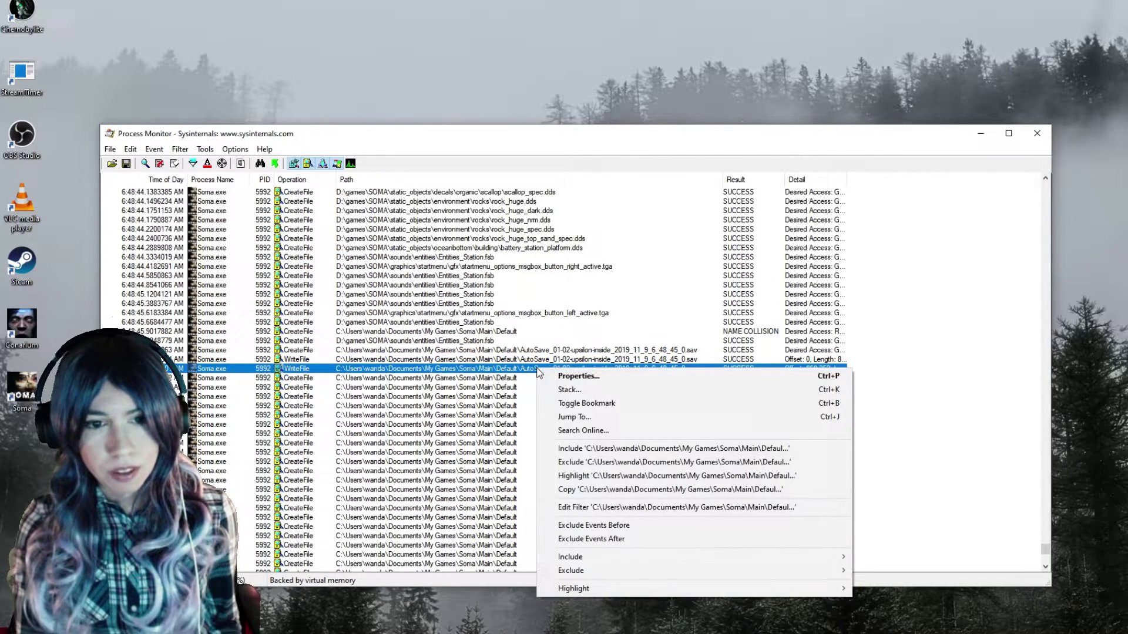
pyautogui.click(581, 417)
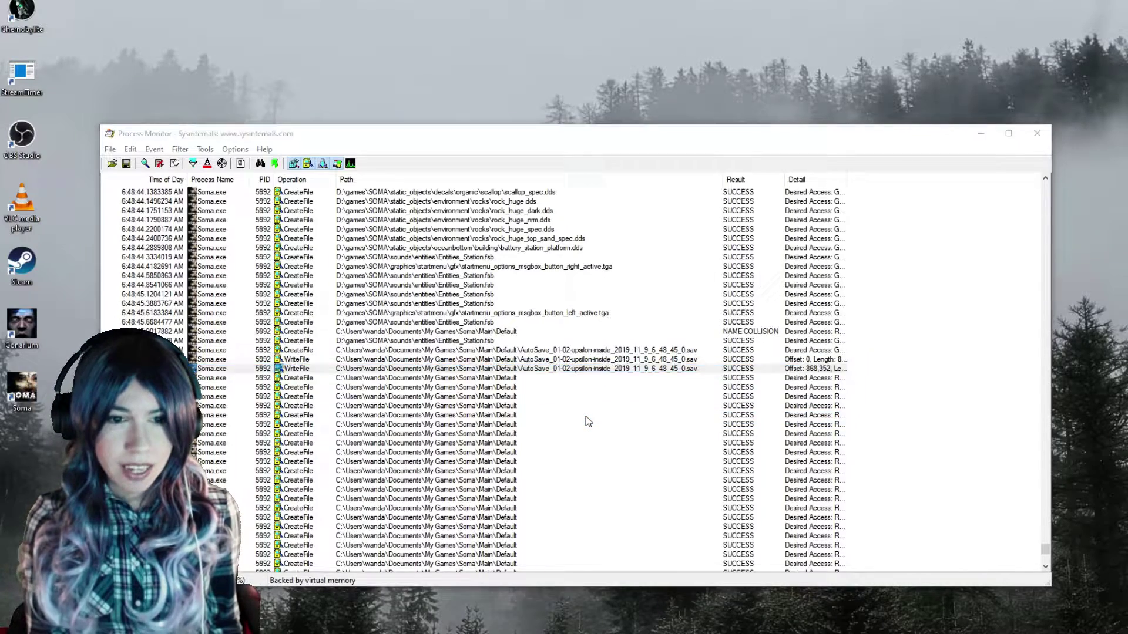